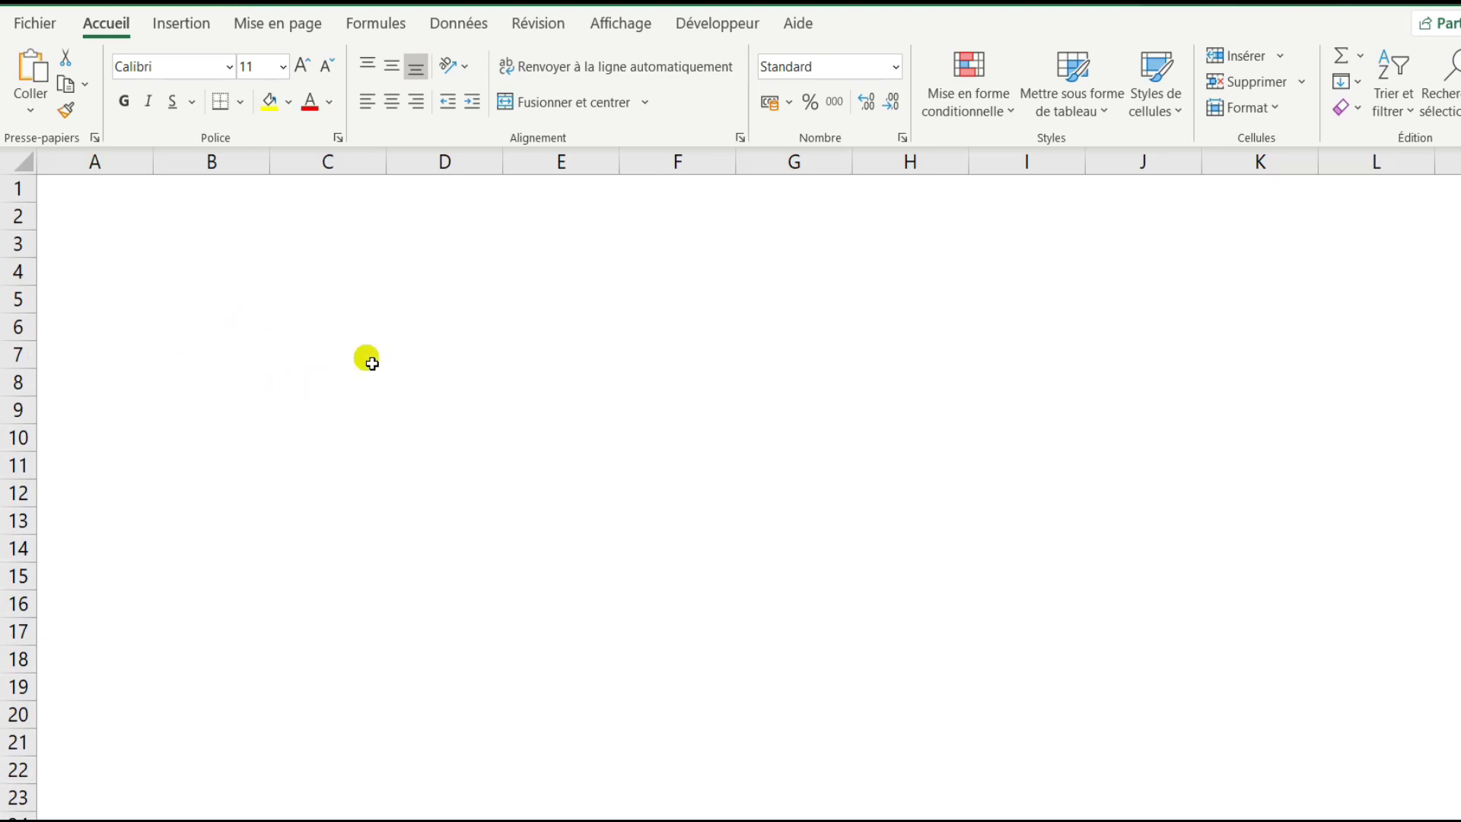
- Select cell A1 and insert the Voiture picture from this device onto the sheet
click(87, 217)
click(98, 195)
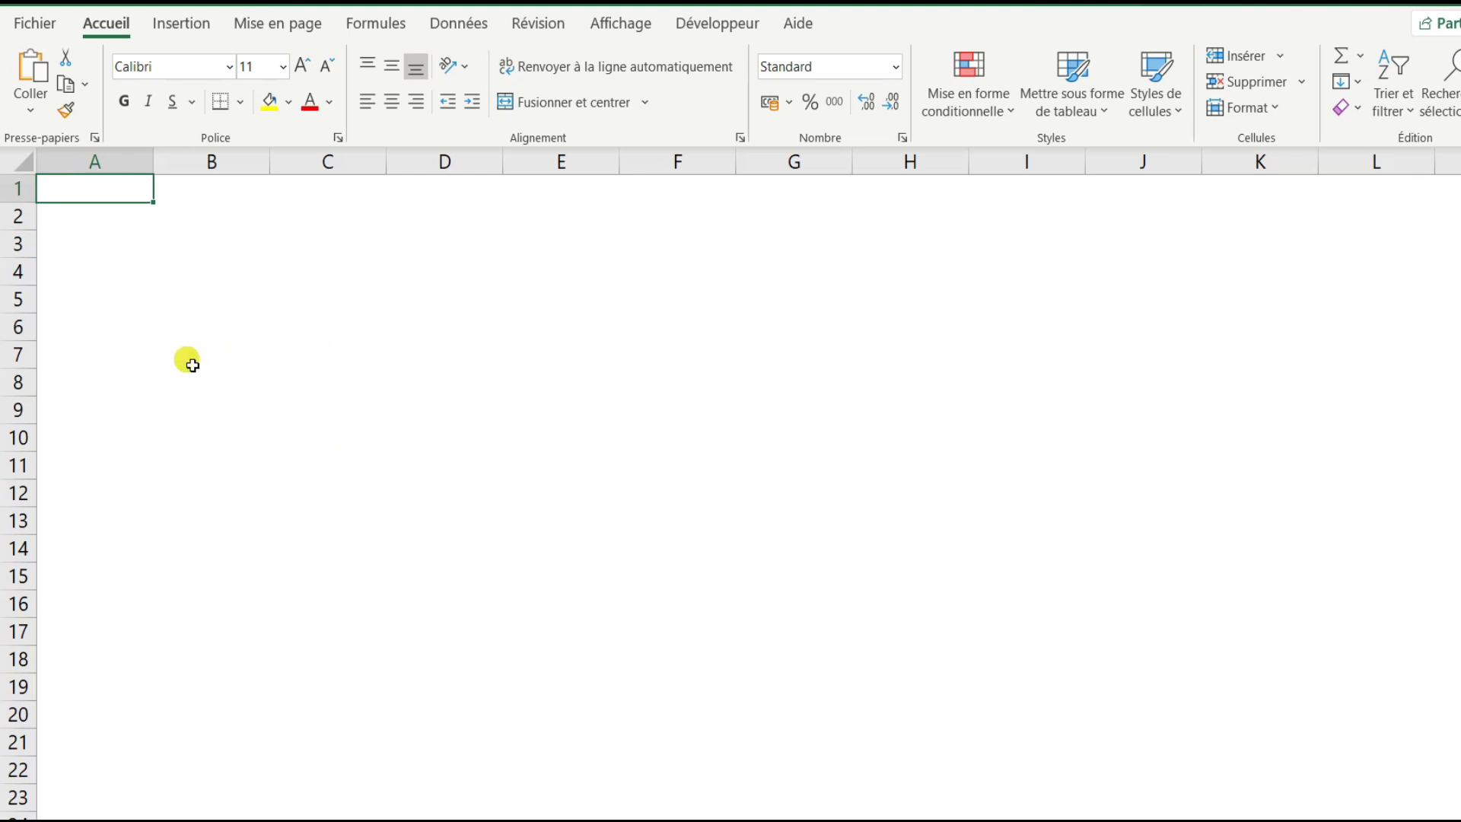
click(177, 35)
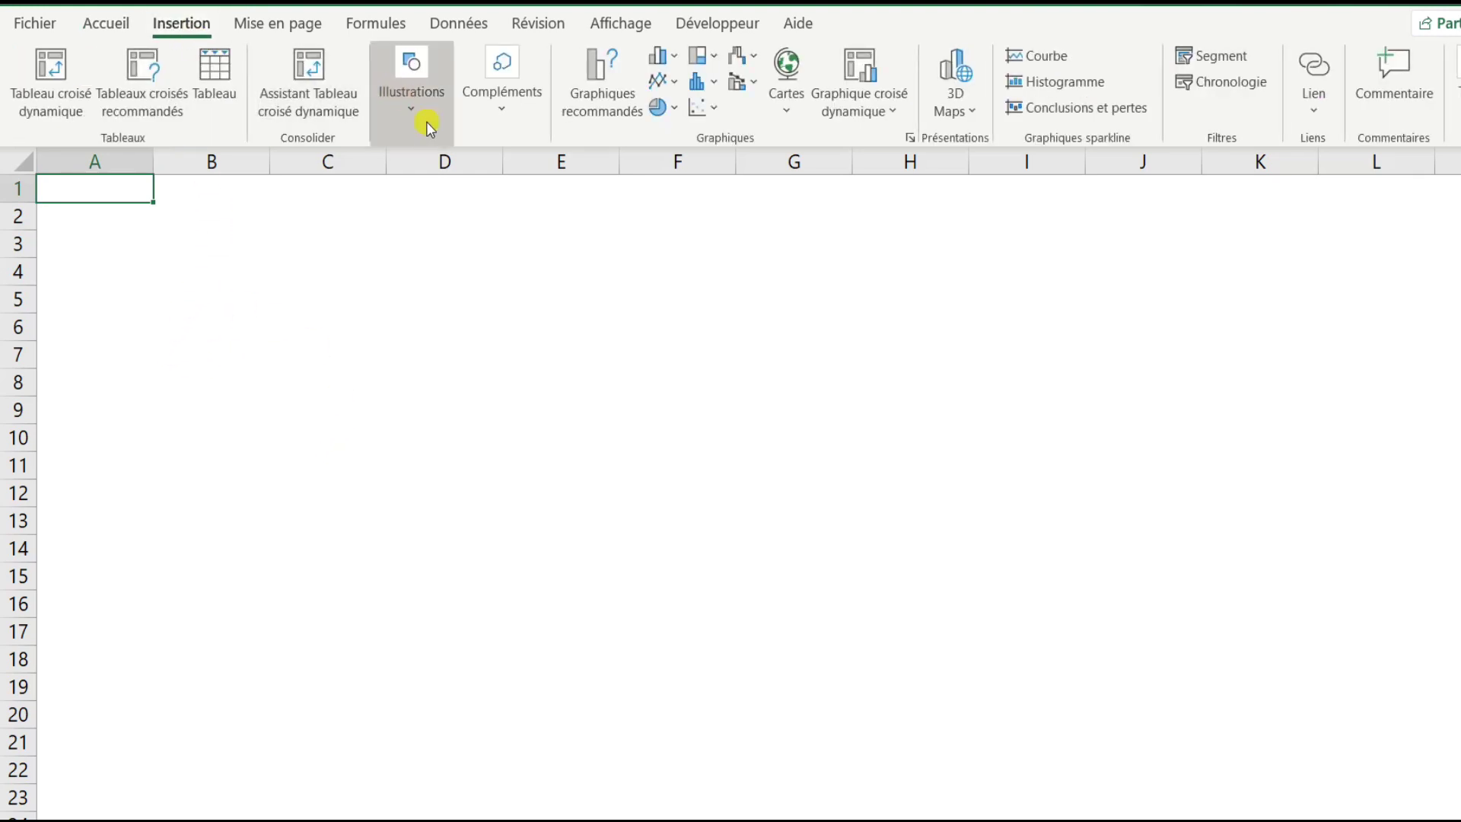
click(406, 115)
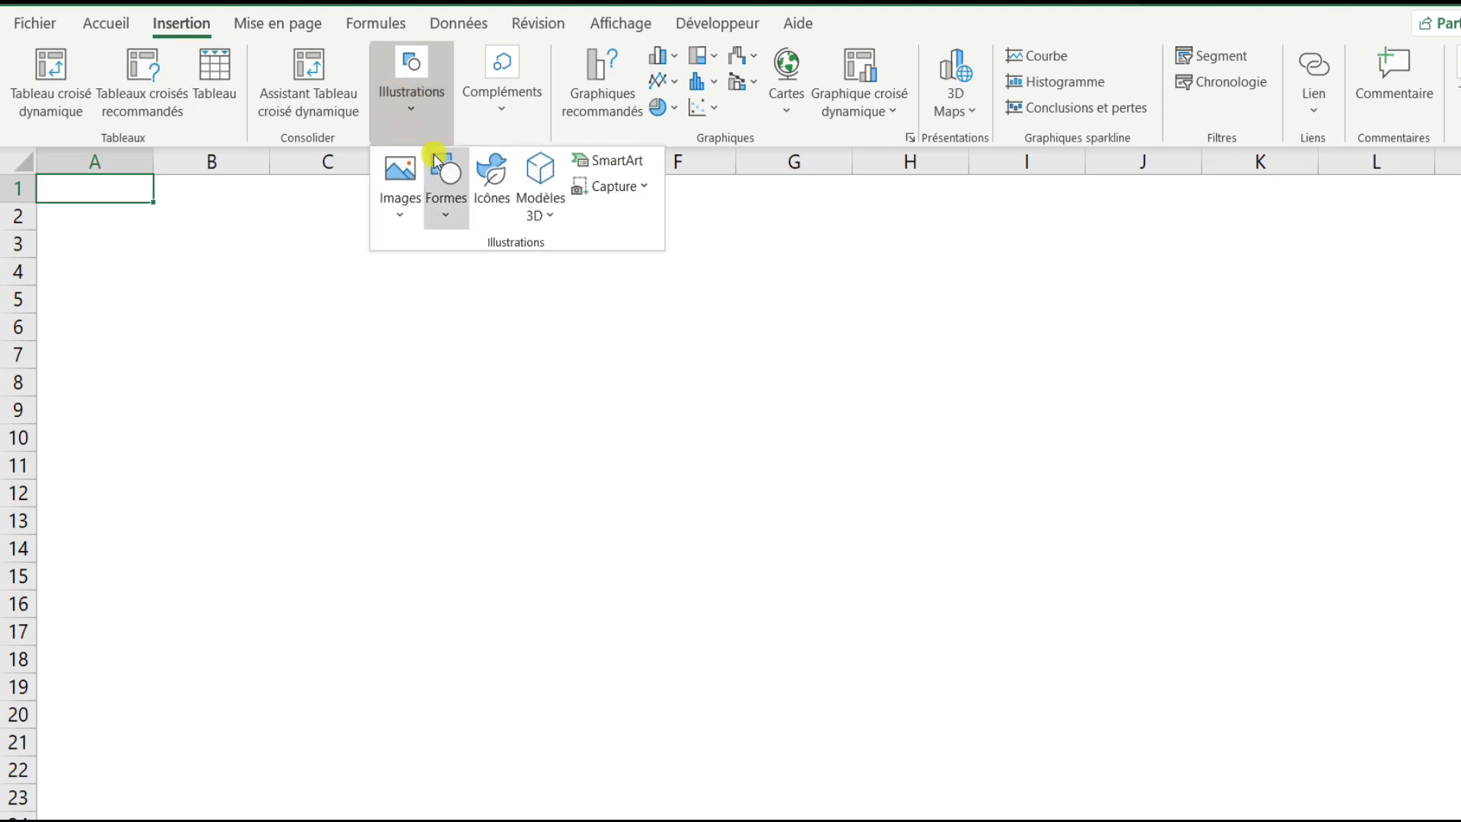
click(401, 217)
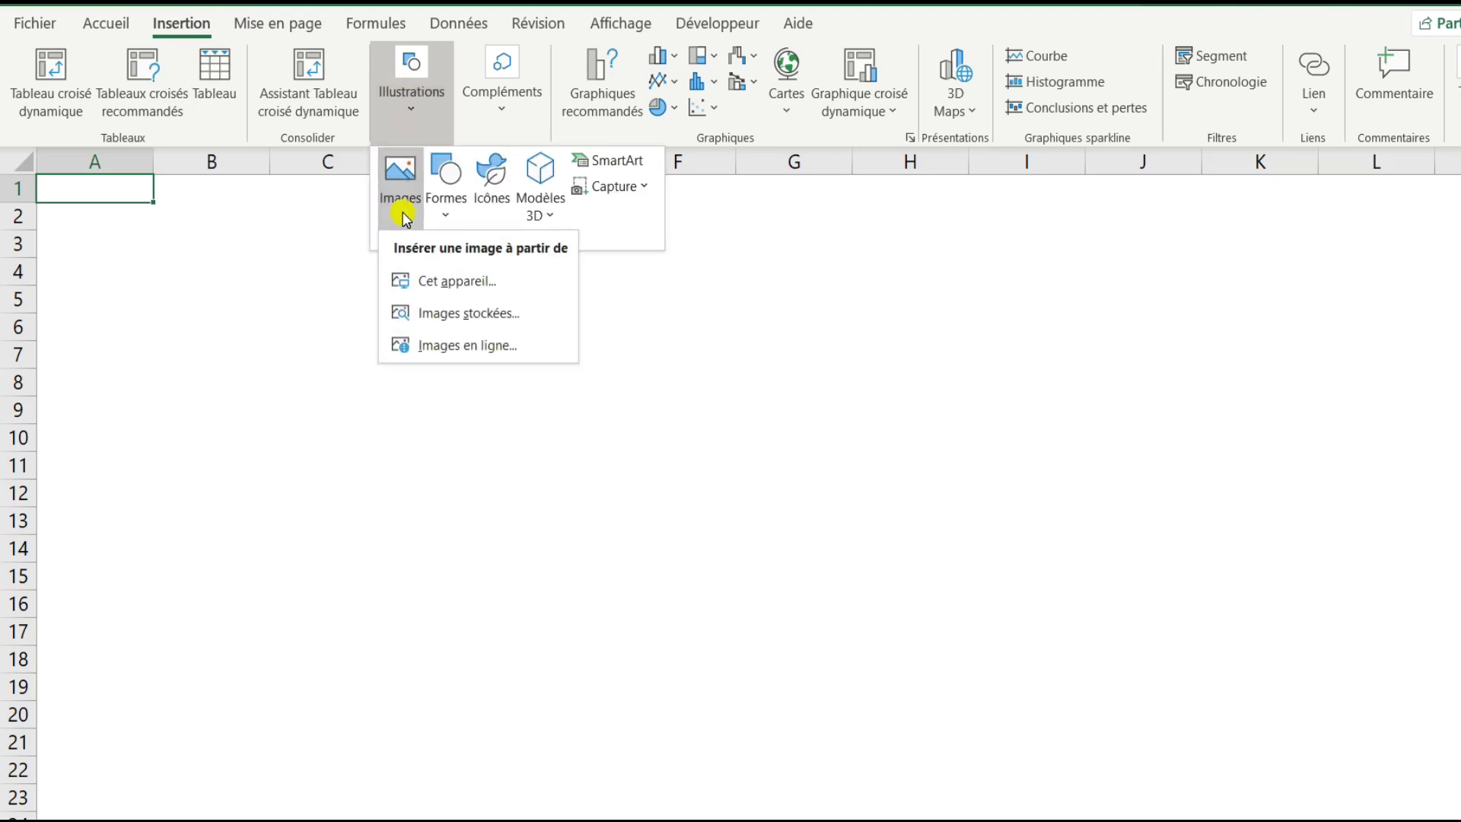
click(475, 285)
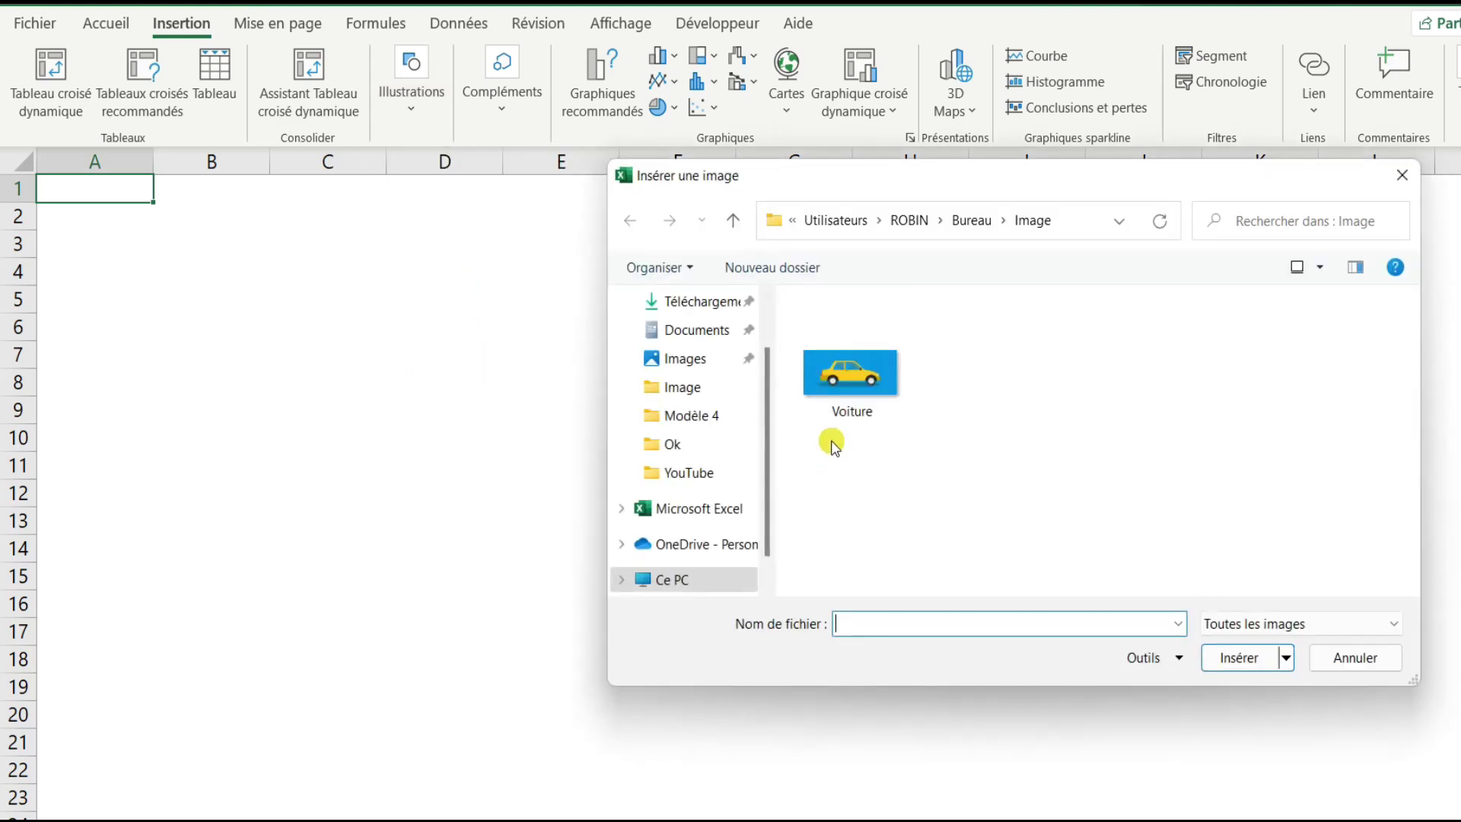
click(847, 378)
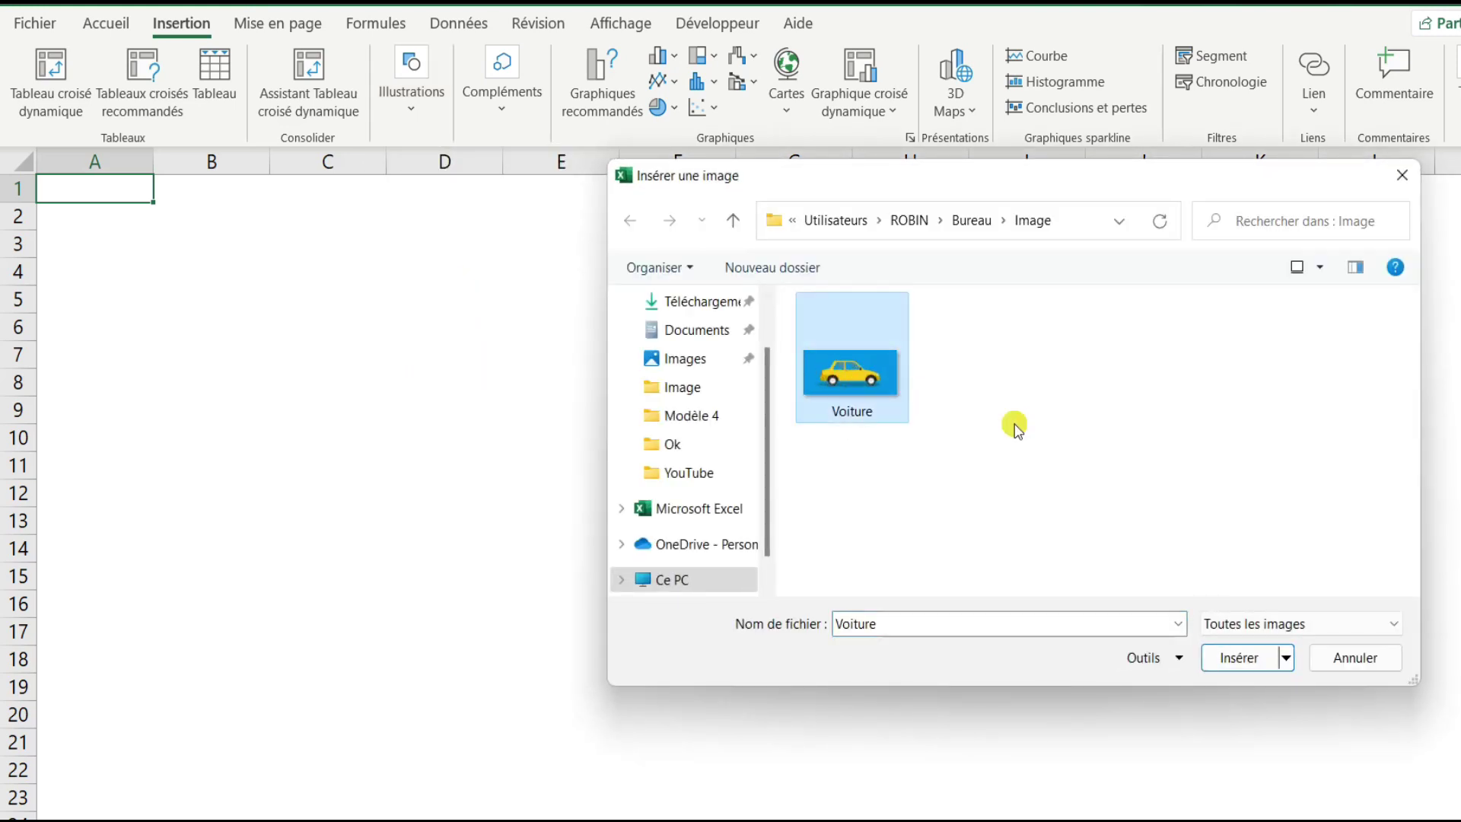
click(1246, 660)
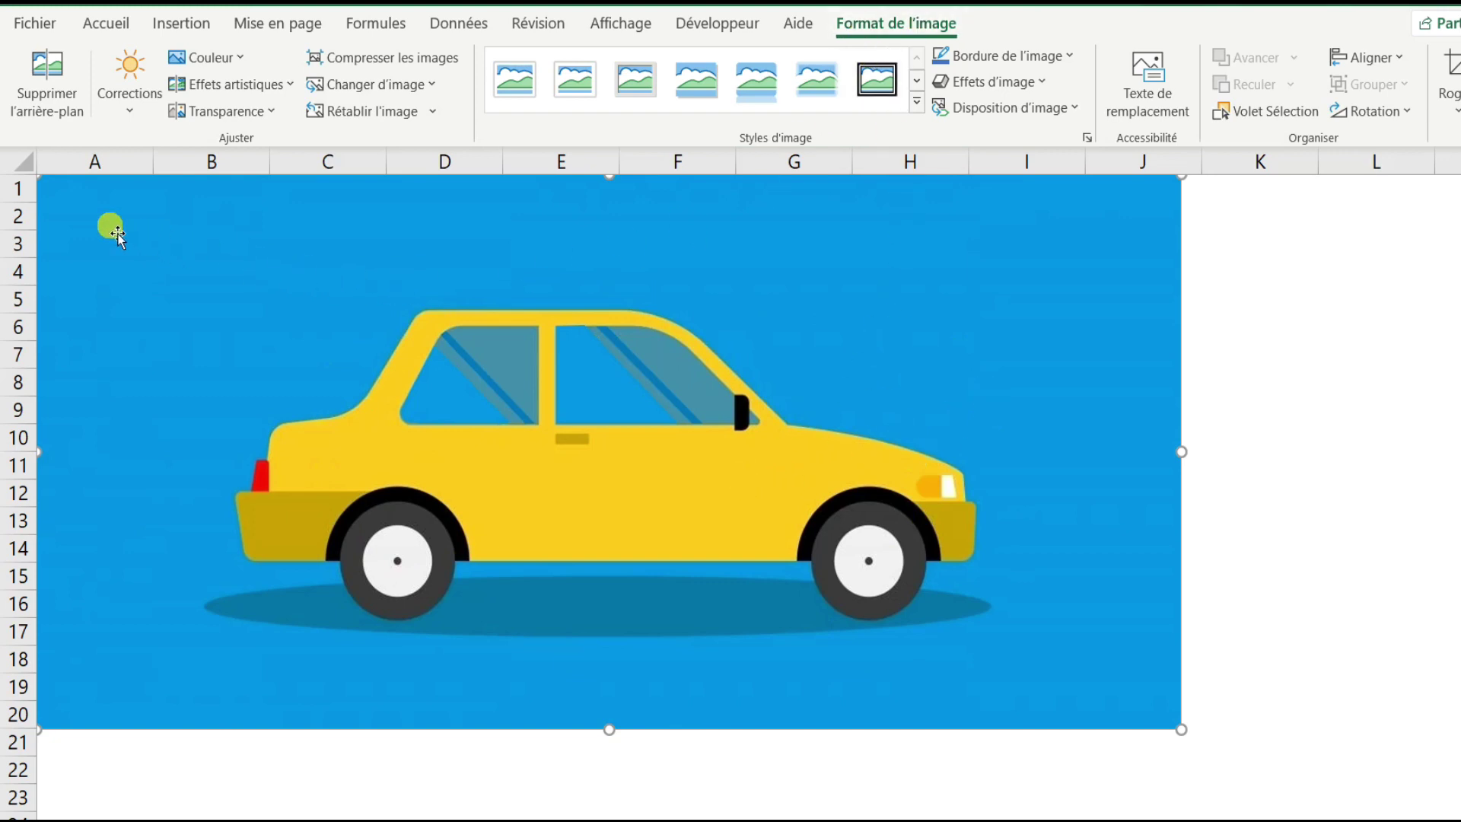
- Start Supprimer l'arrière-plan and mark the front and rear car windows as areas to keep
click(44, 115)
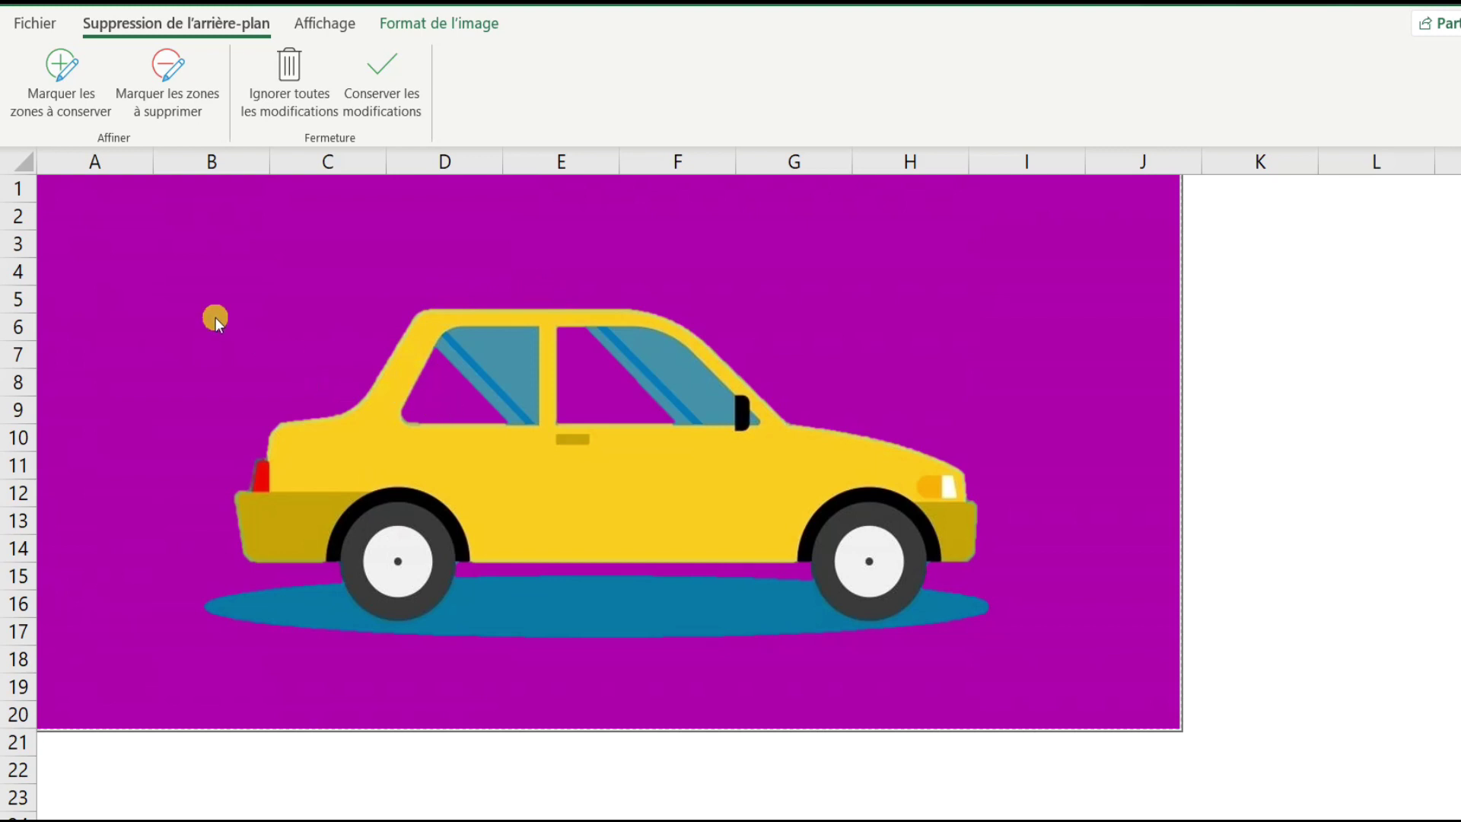
click(159, 103)
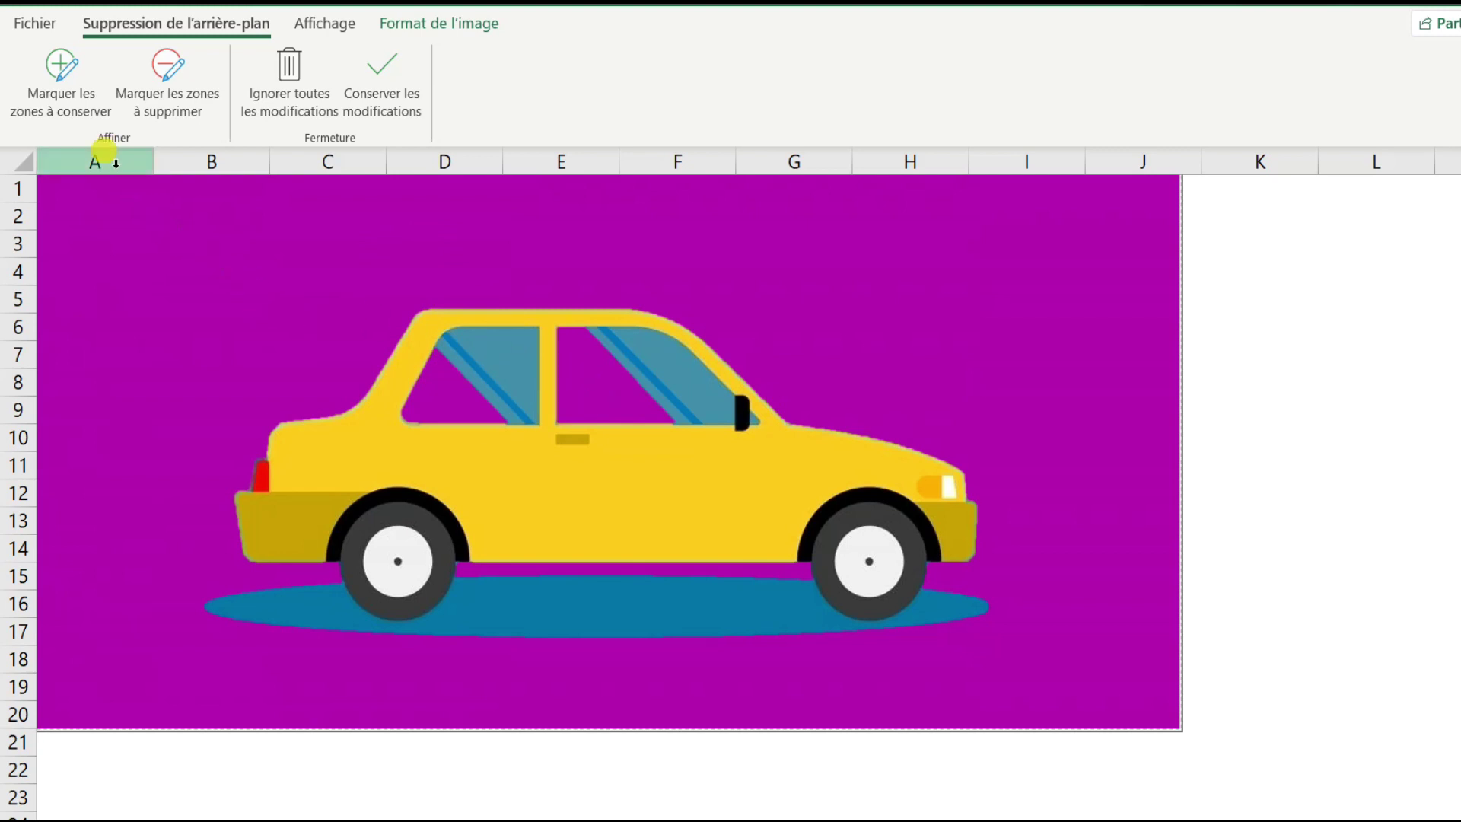
click(70, 93)
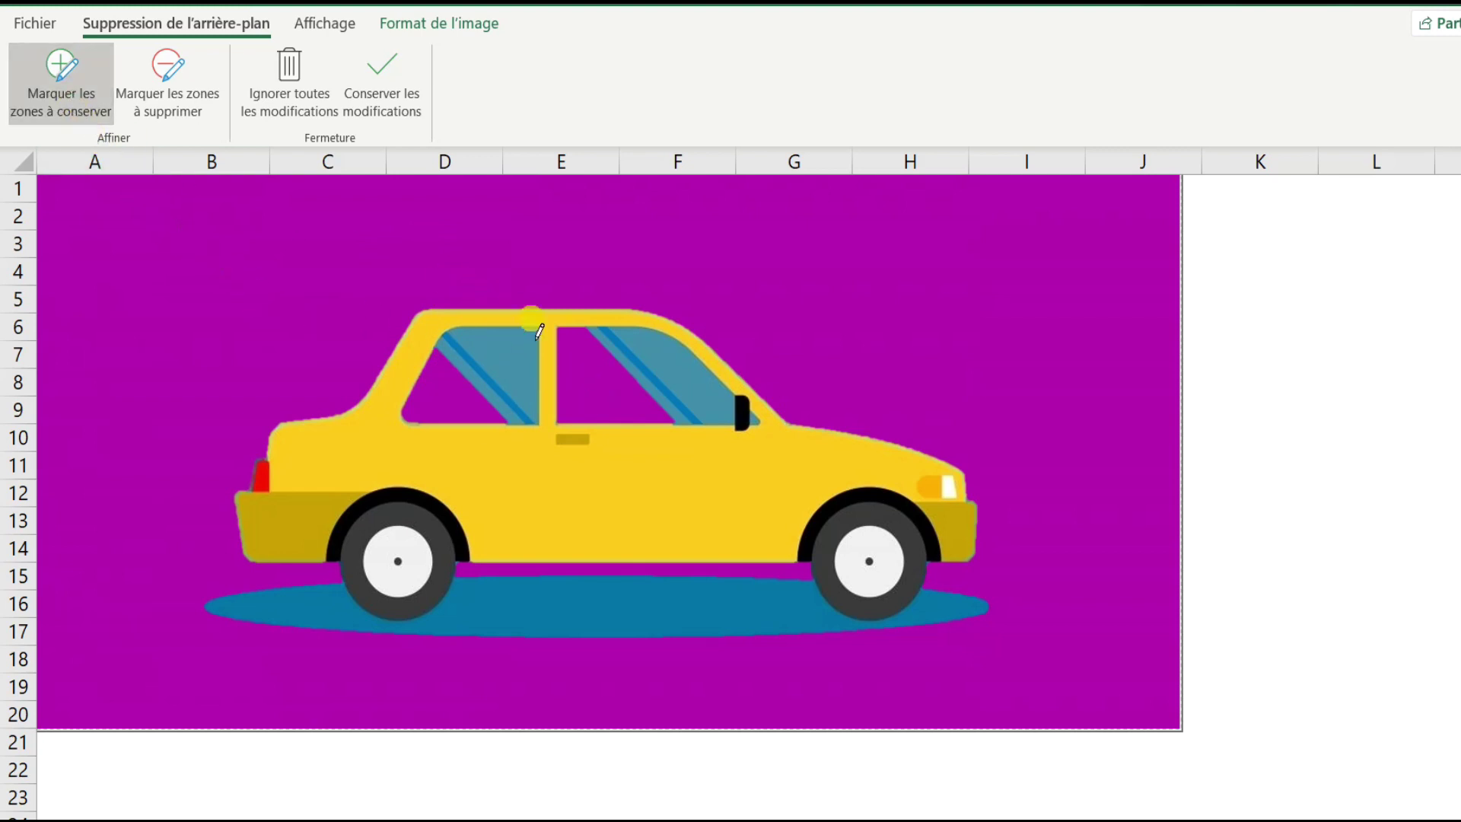
drag(564, 349, 579, 361)
drag(579, 360, 647, 424)
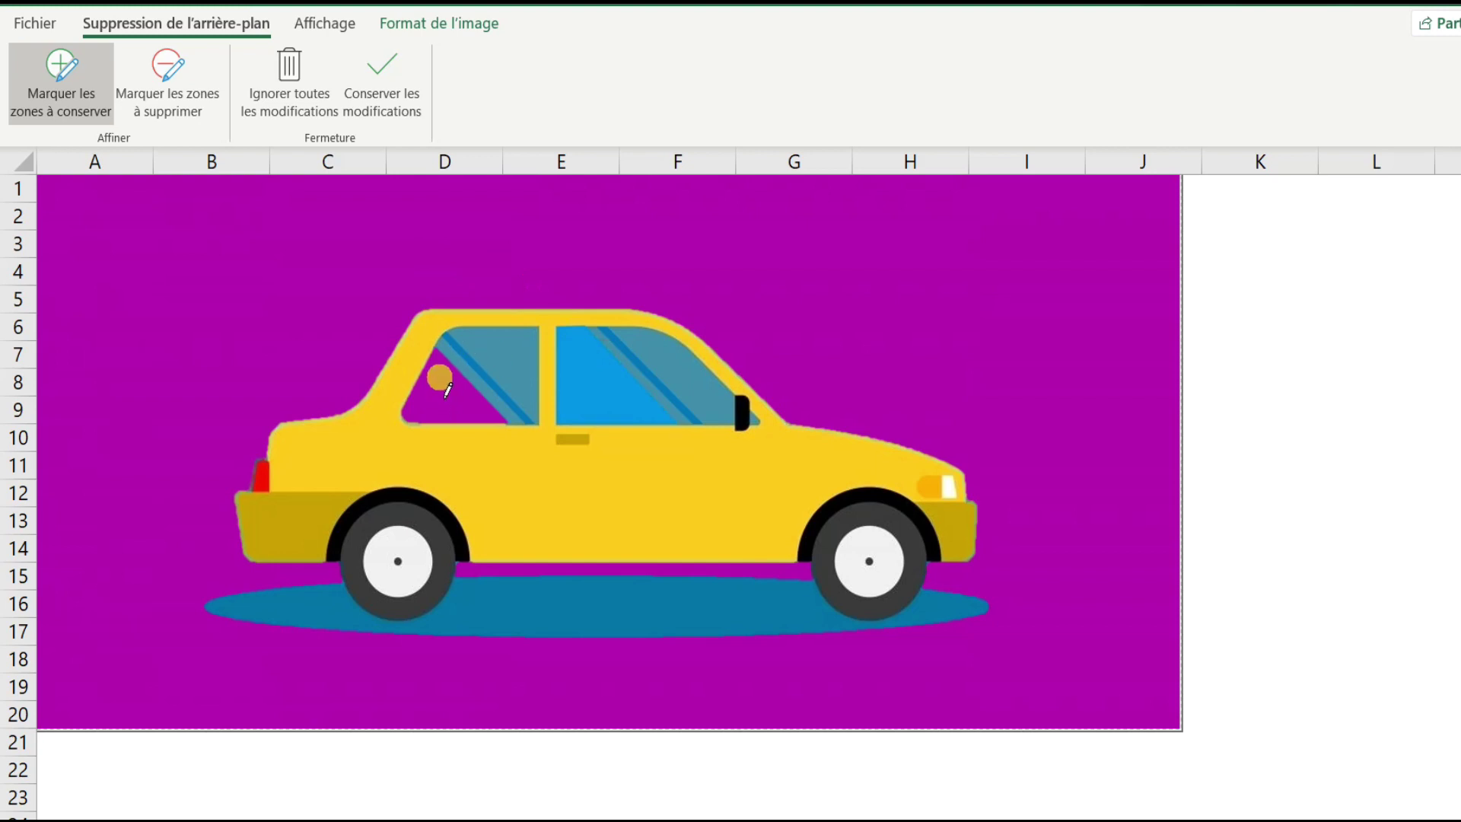
drag(441, 384, 463, 404)
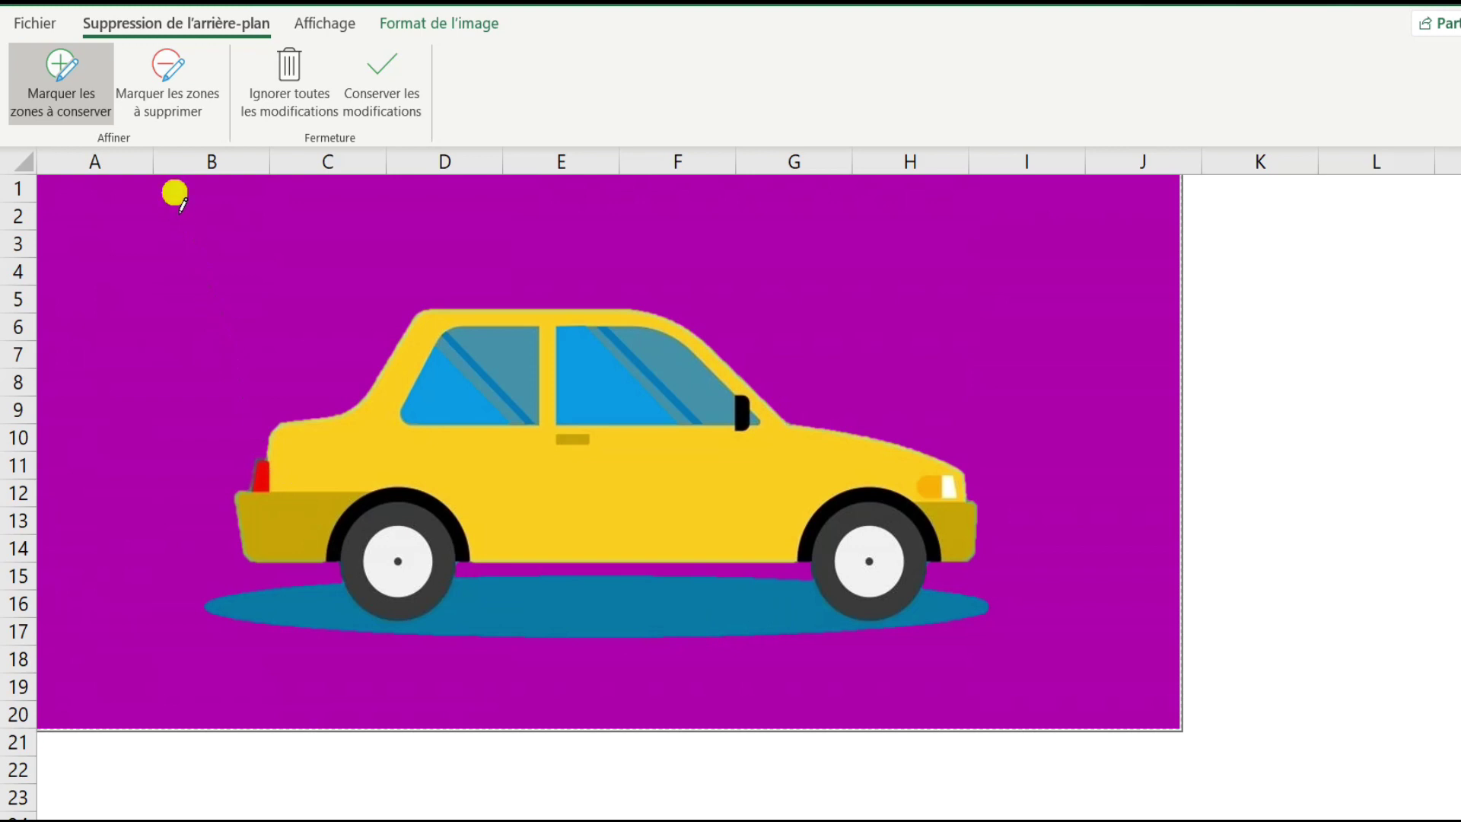
click(162, 113)
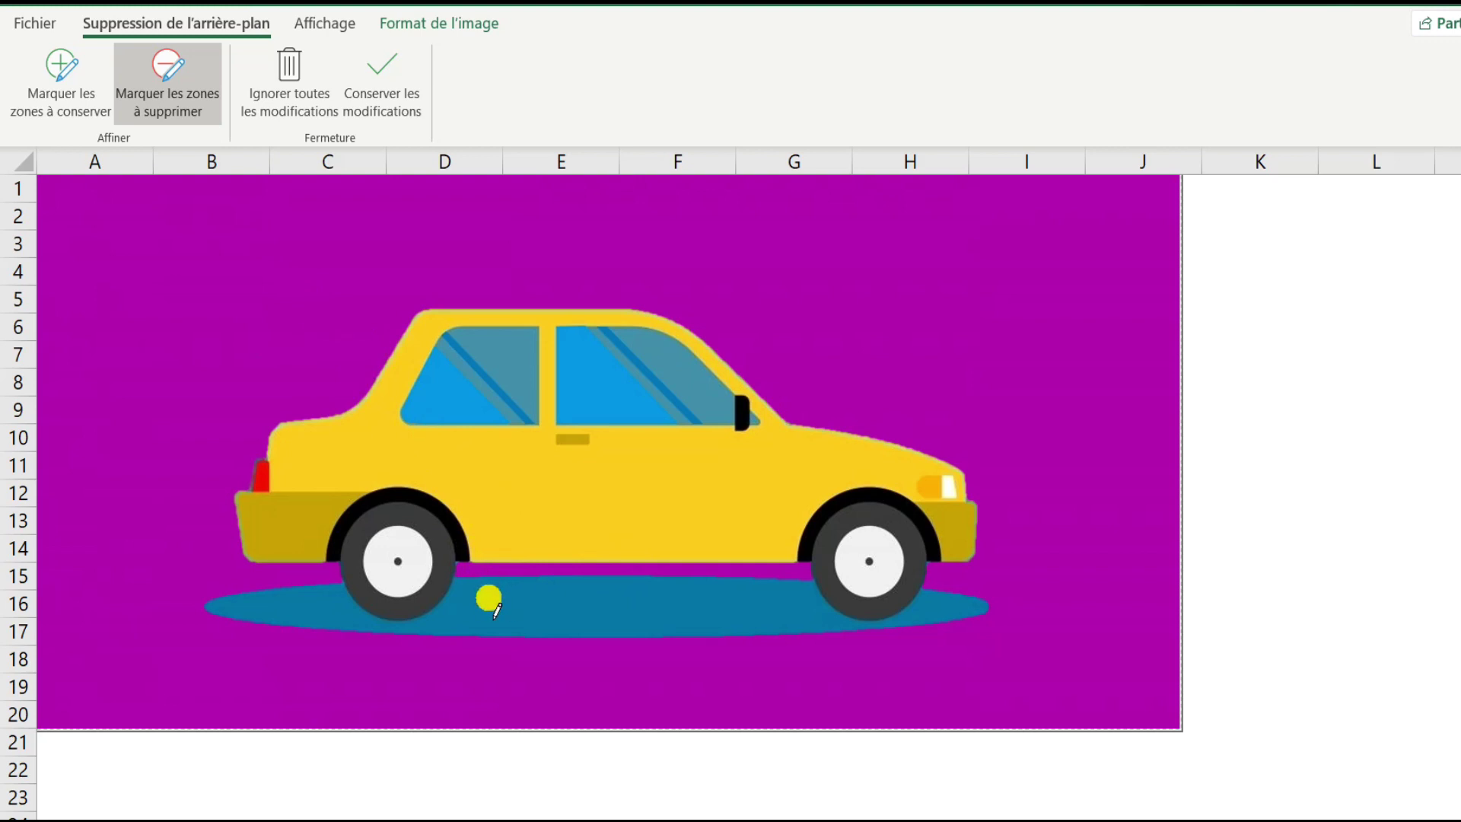
- Mark the shadow under the car for removal and keep the background-removal changes
mouse_move(478, 634)
mouse_down()
mouse_move(631, 621)
mouse_move(634, 606)
mouse_up()
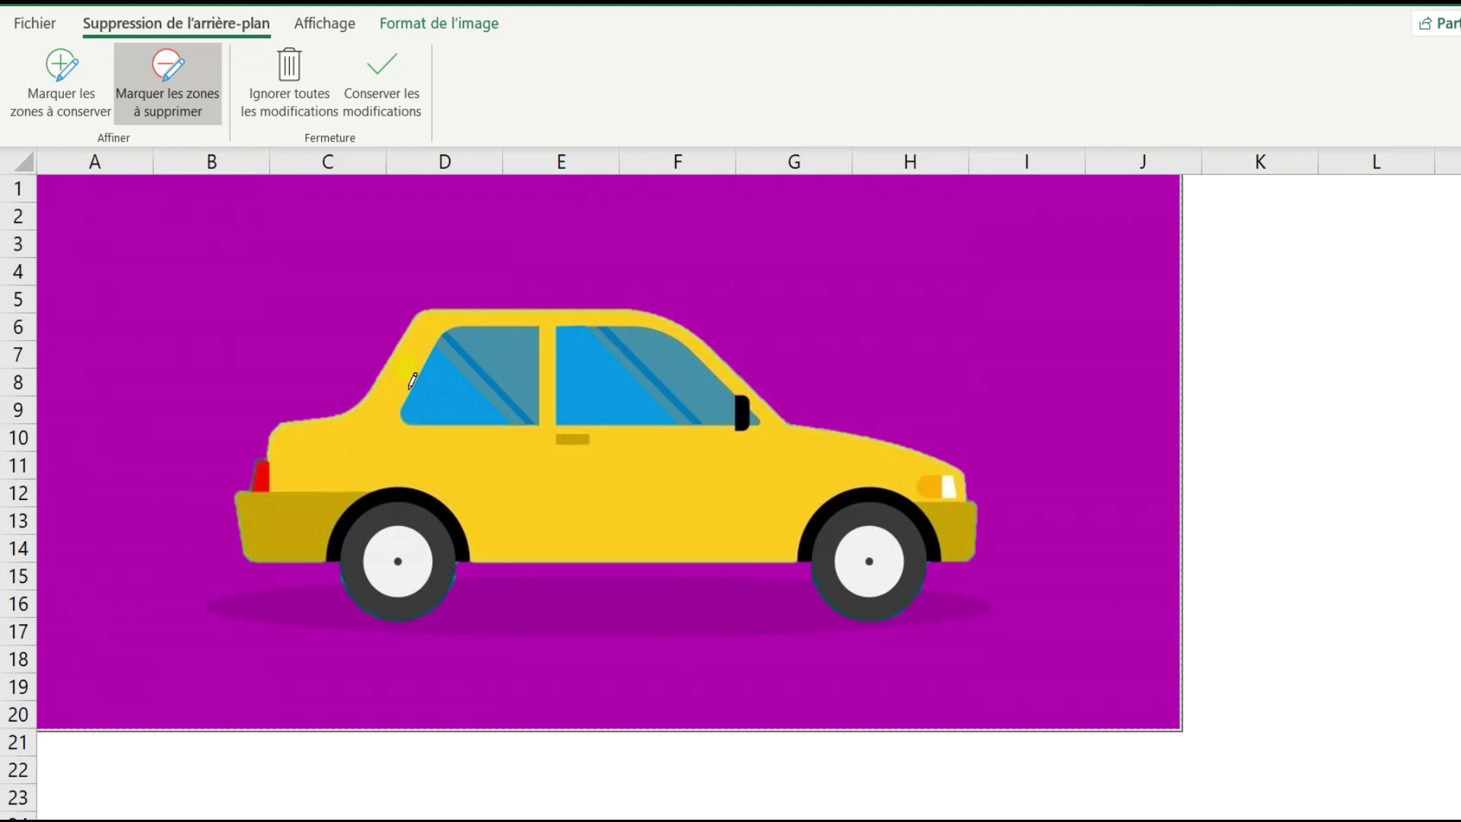
click(367, 89)
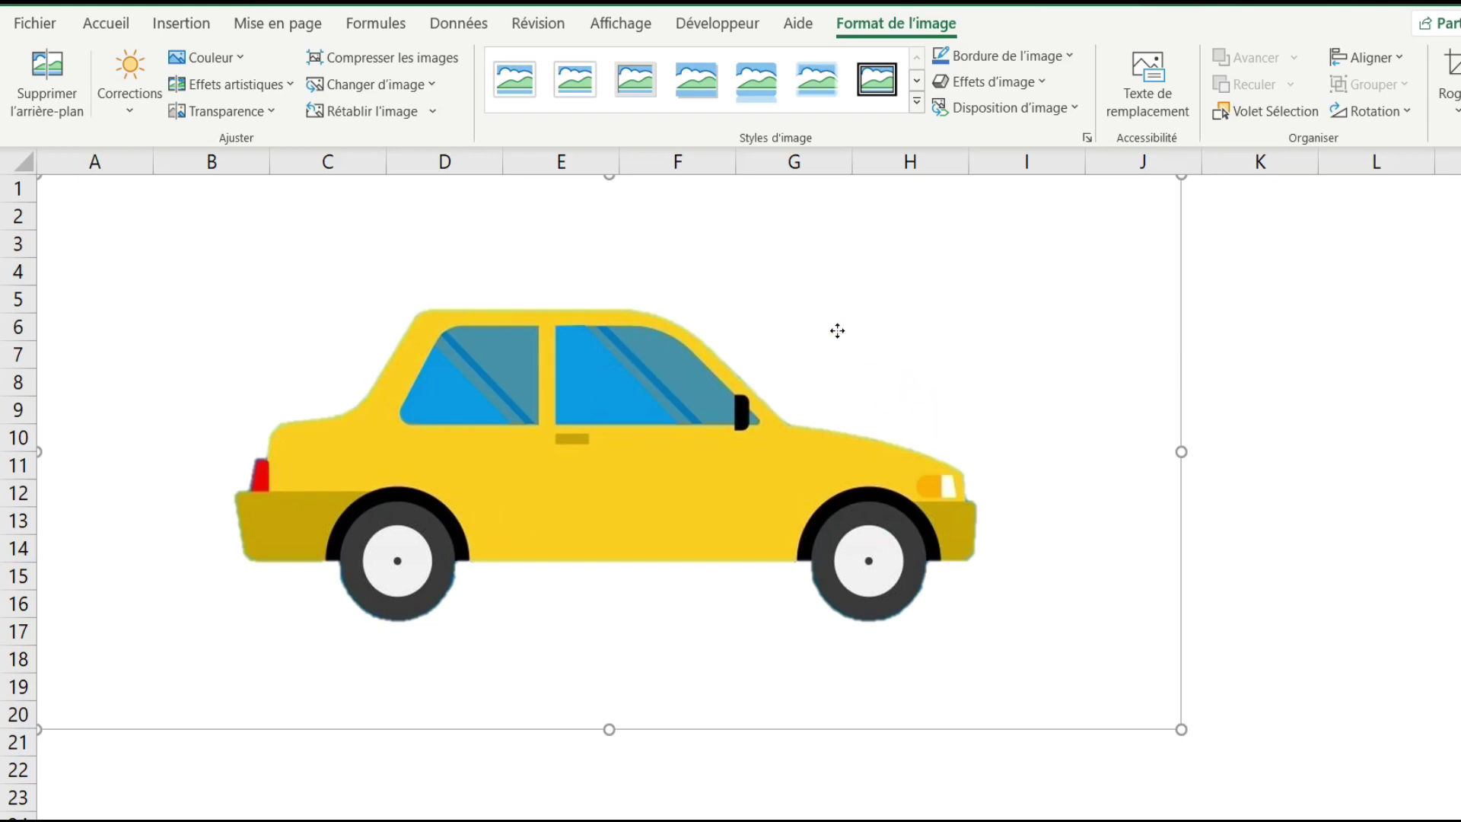
- Nudge the car picture slightly right and down, then turn on Rogner
drag(837, 330, 845, 338)
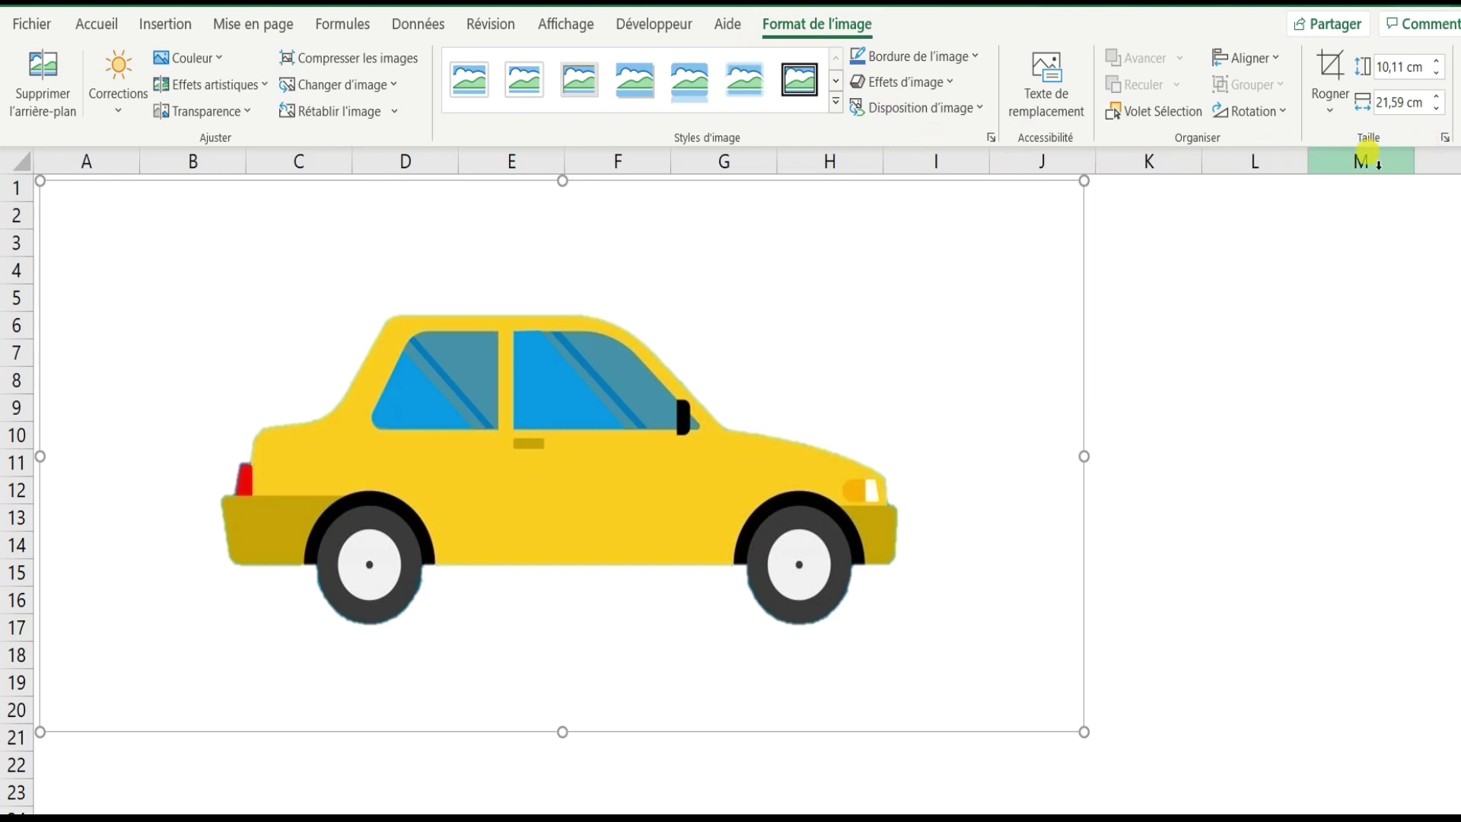
click(1328, 67)
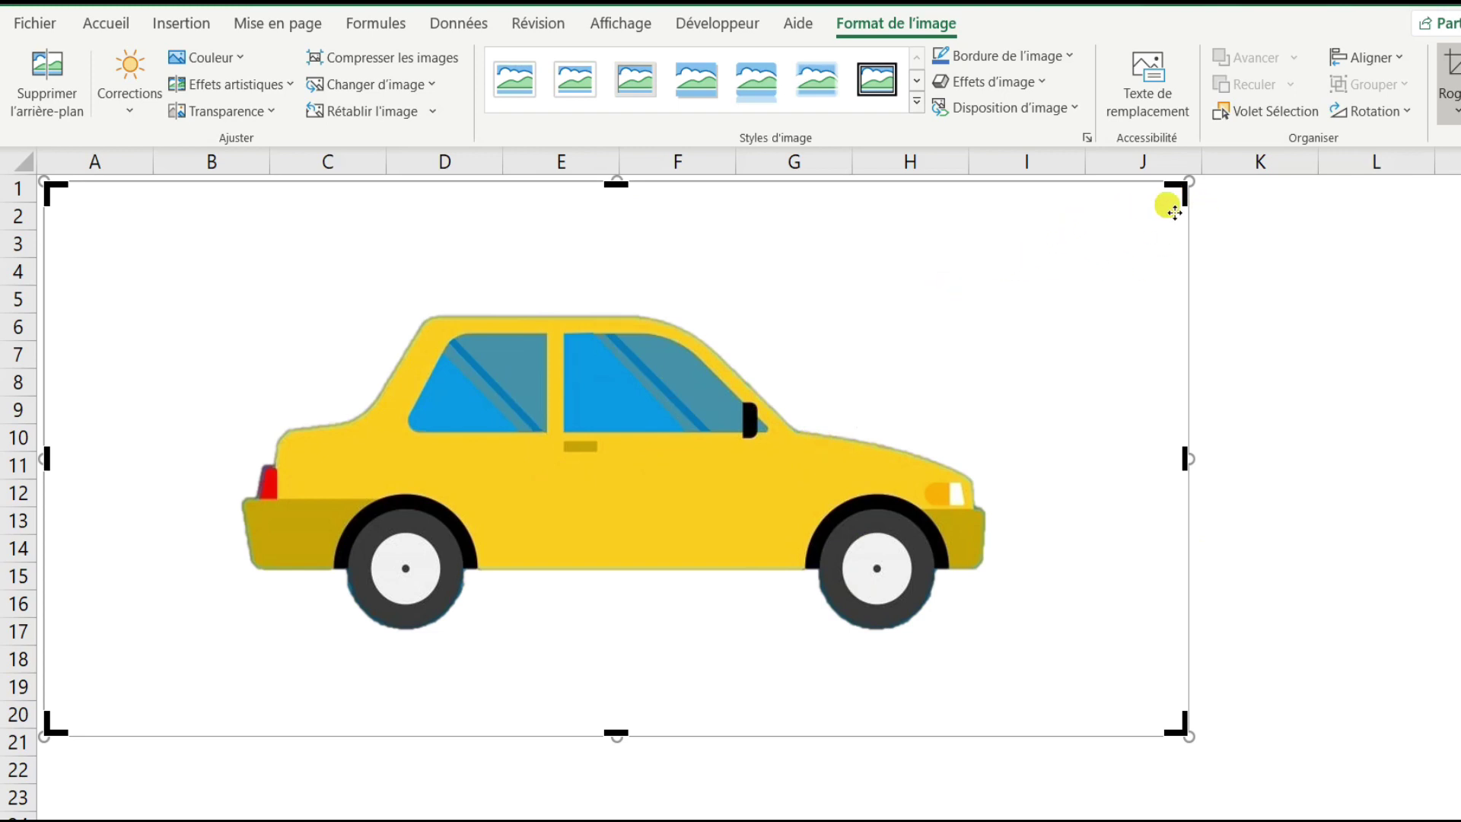
- Undo a stray corner crop, then trim the left and right edges equally toward the car
drag(1181, 191, 1141, 229)
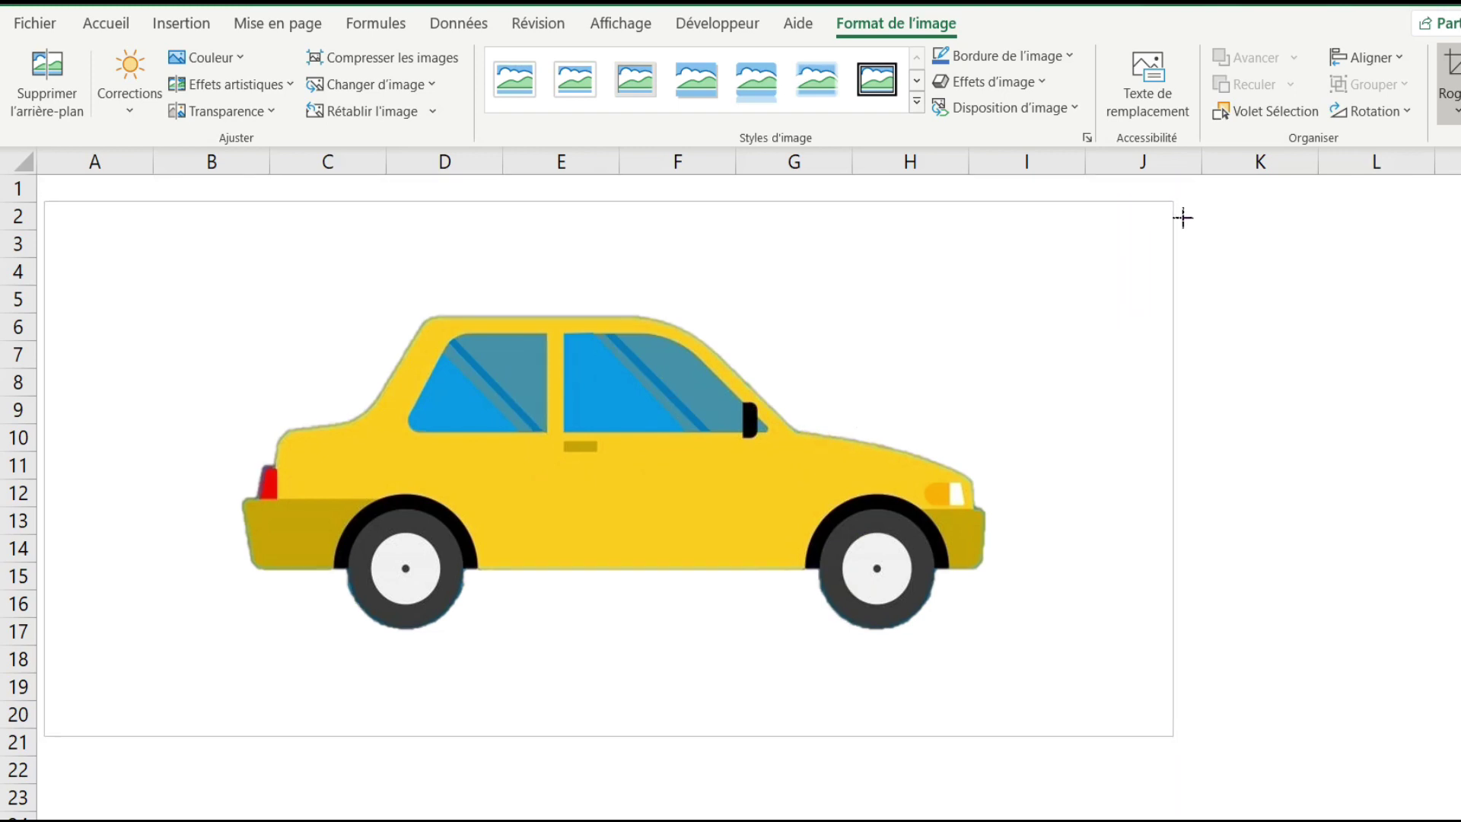
key(ctrl+z)
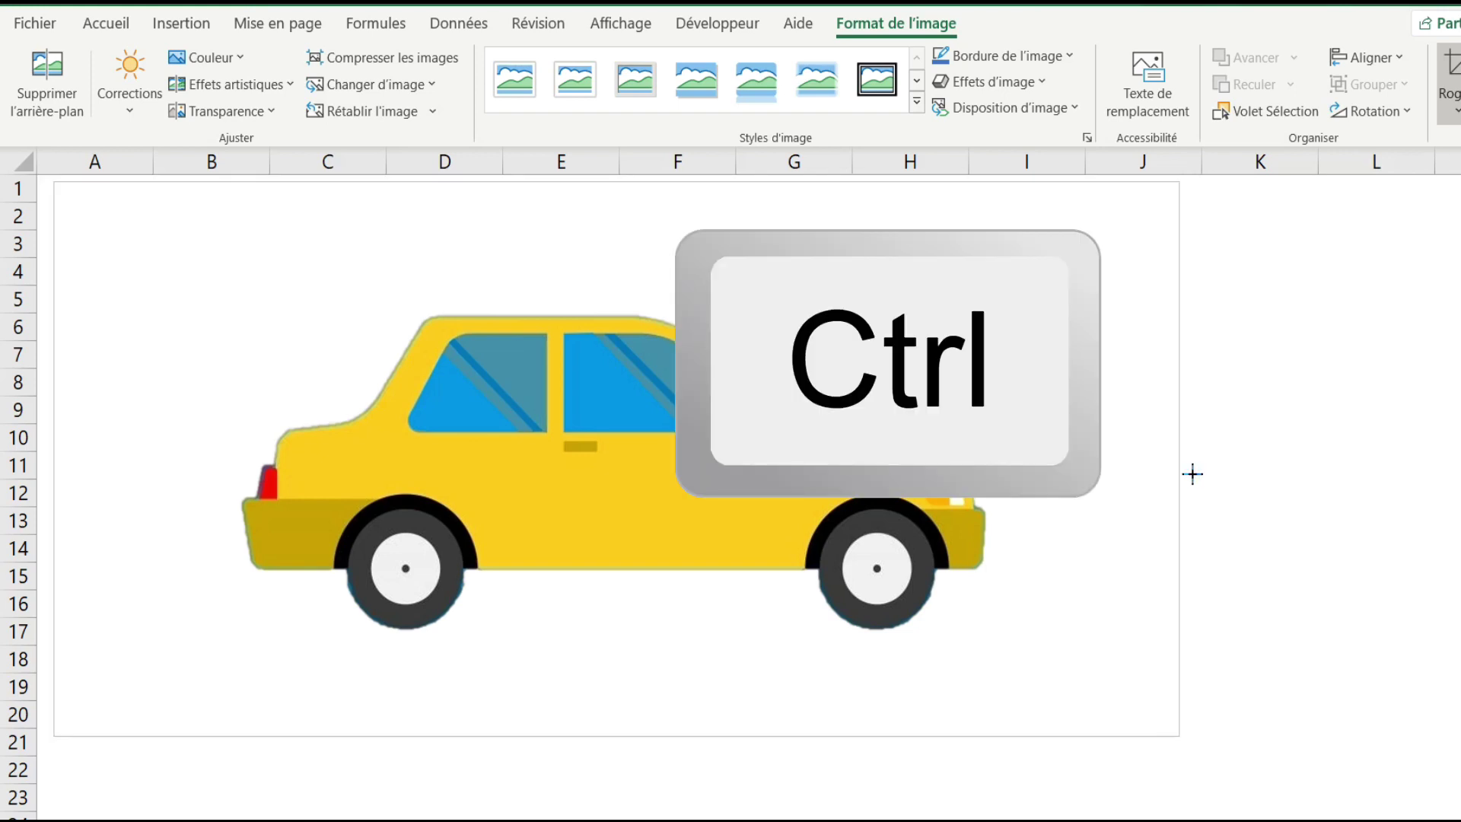
mouse_move(1183, 460)
mouse_down()
mouse_move(1176, 477)
mouse_move(1135, 478)
mouse_up()
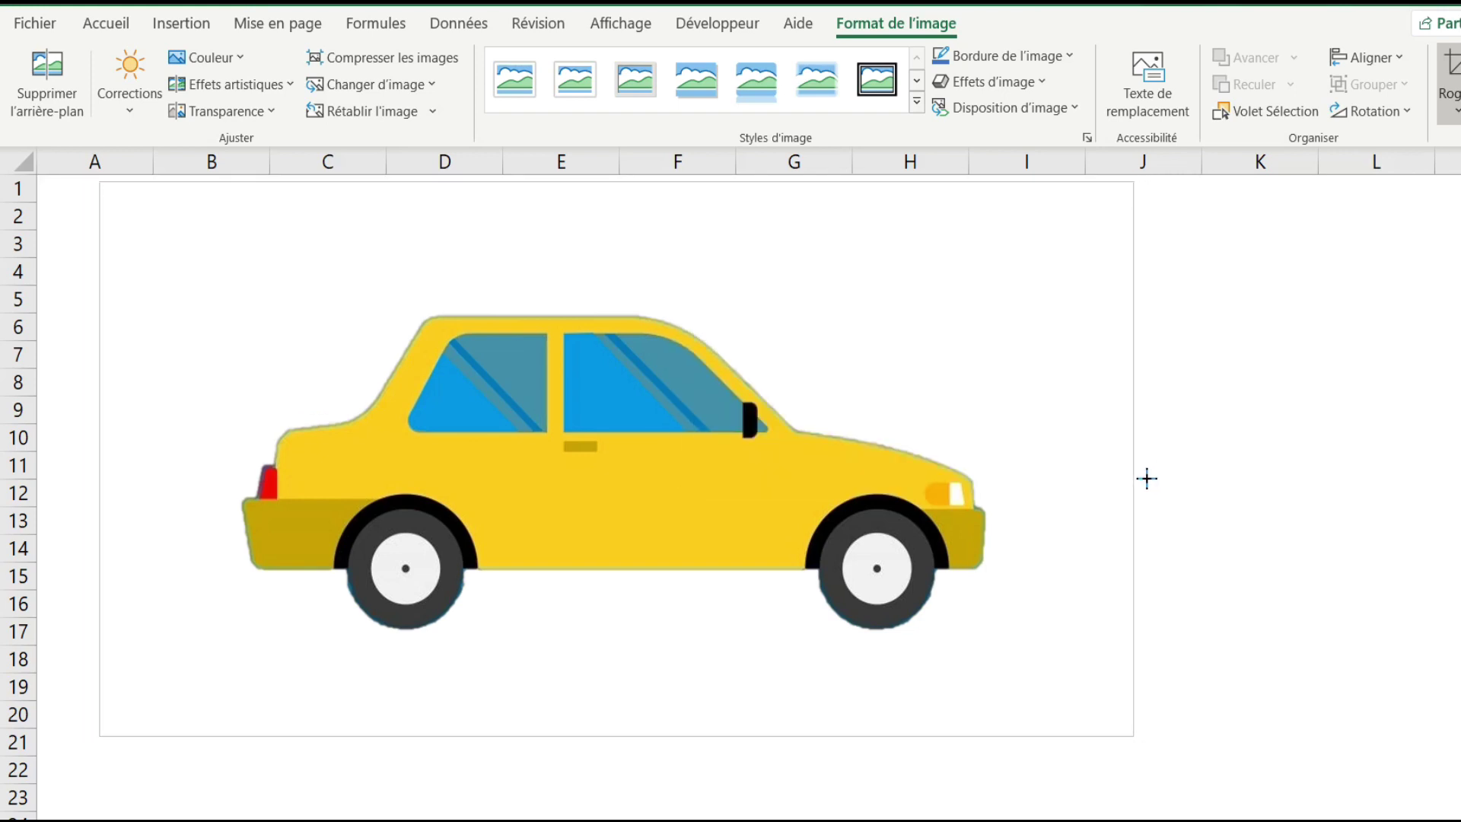
drag(1134, 479, 1032, 482)
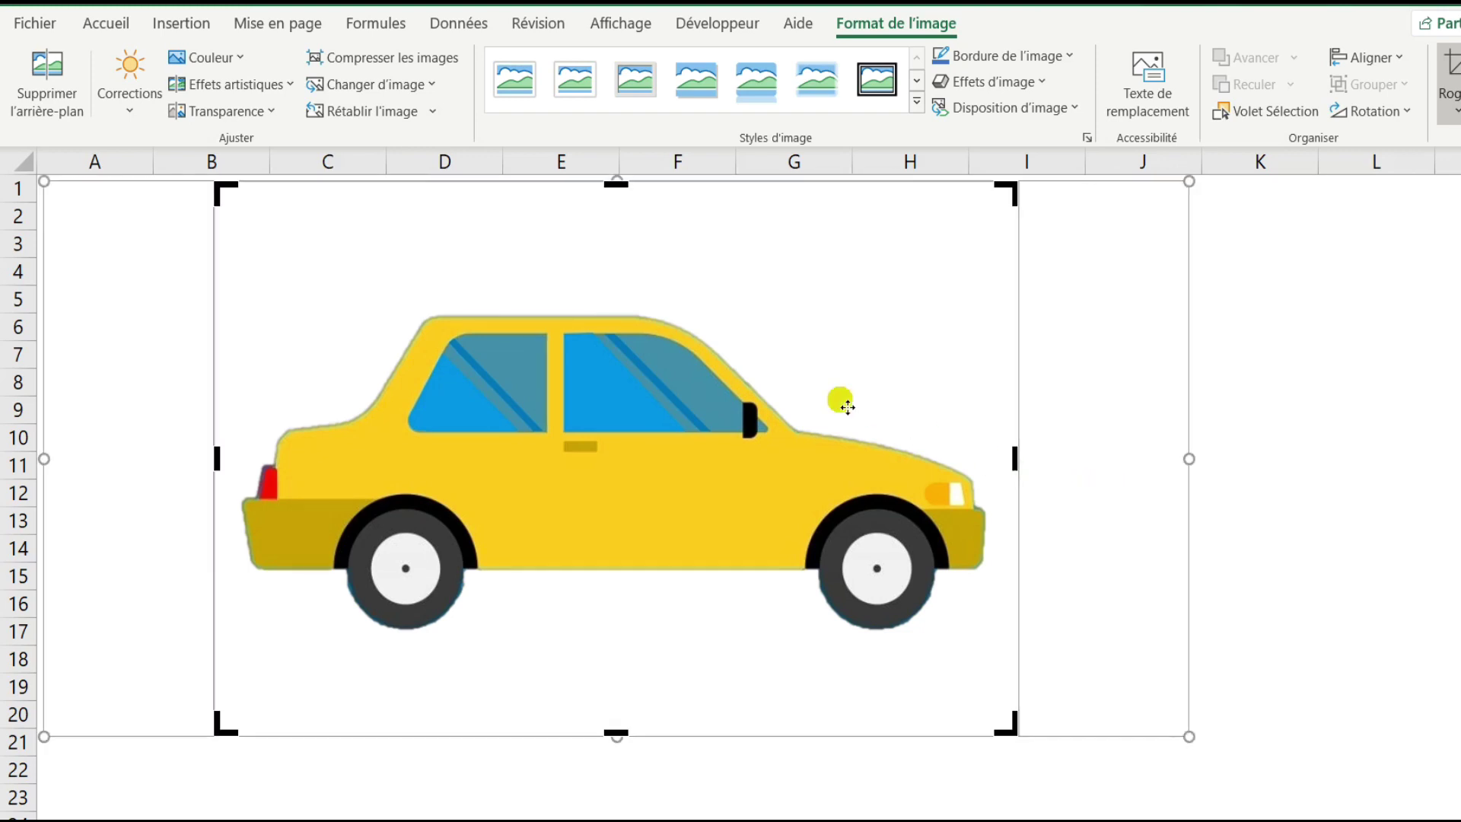
- Trim the top and bottom of the picture equally toward the car
key(ctrl)
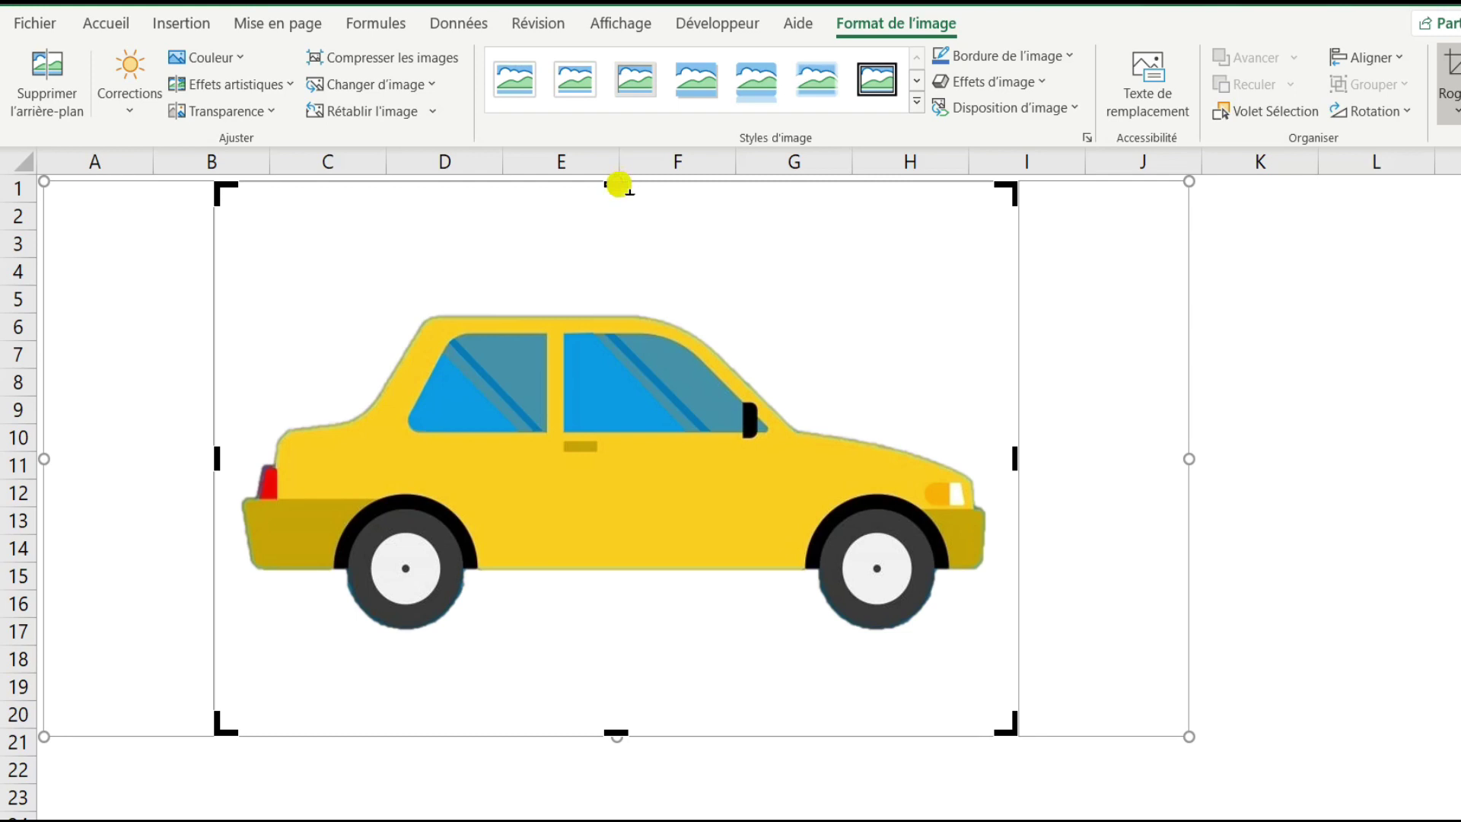
drag(624, 197, 632, 293)
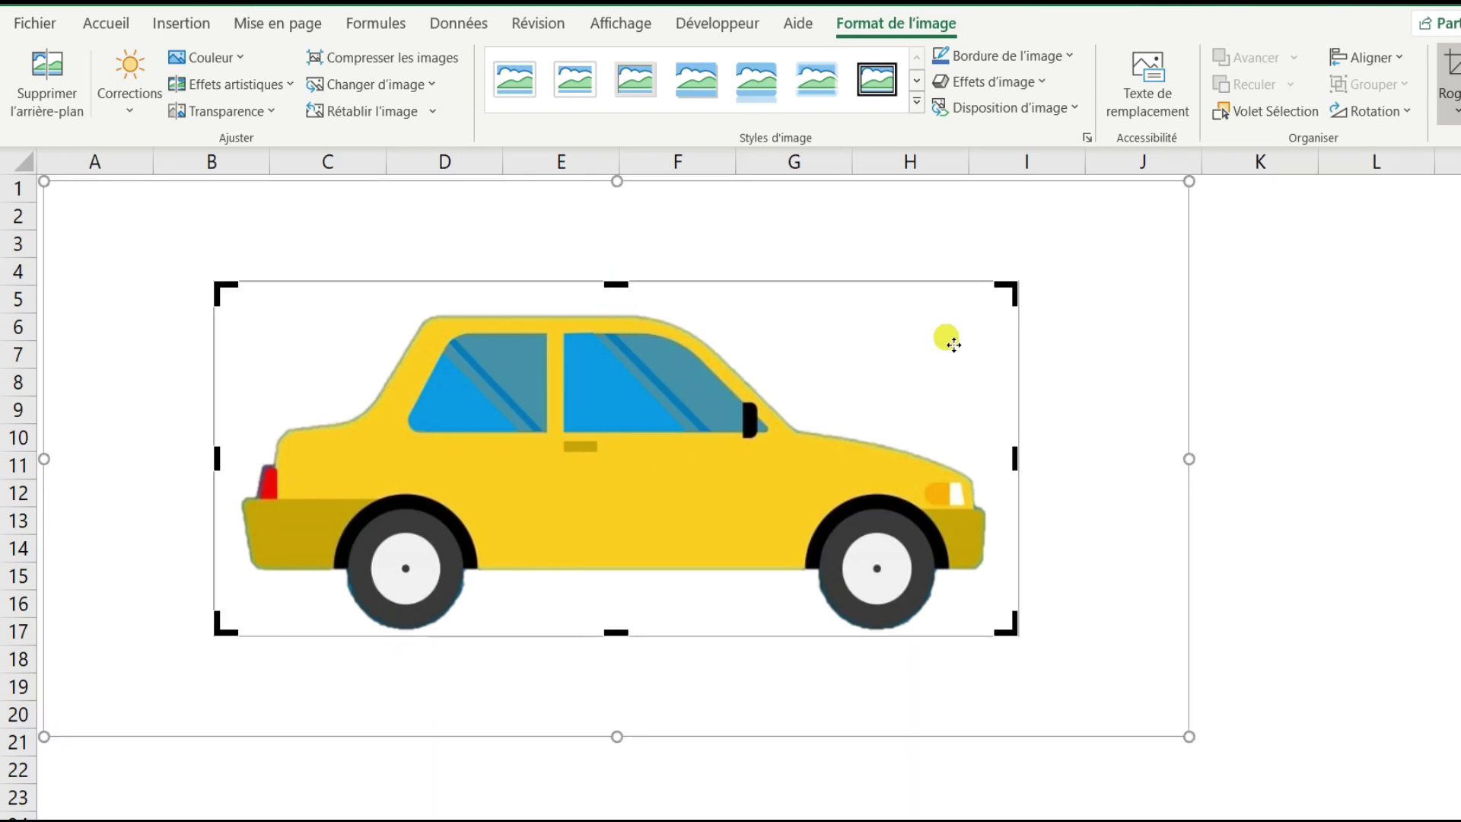
click(1020, 303)
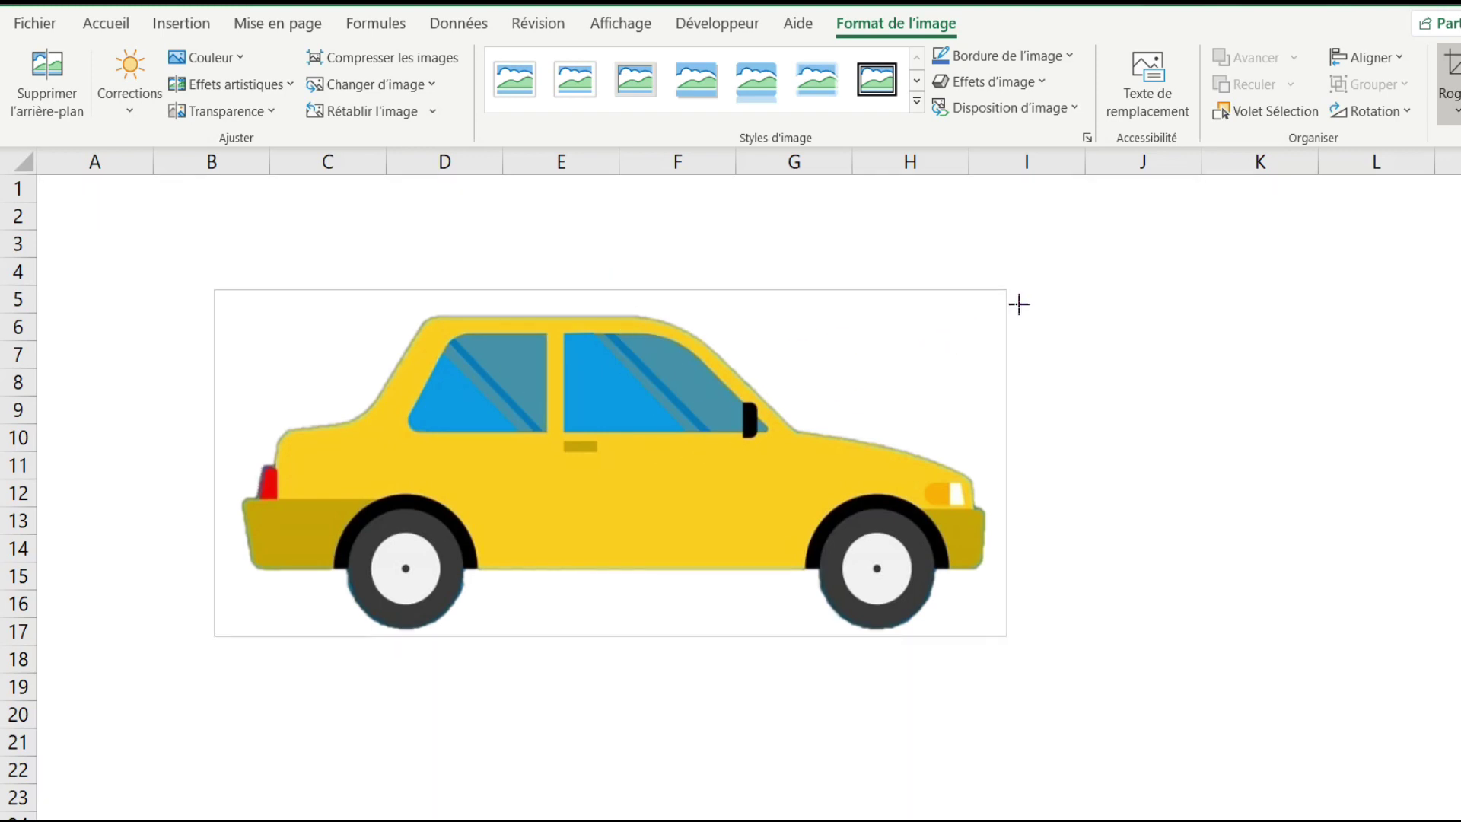
- Fine-tune the right and left crop edges closer to the car, then leave cropping
drag(1020, 309, 1009, 315)
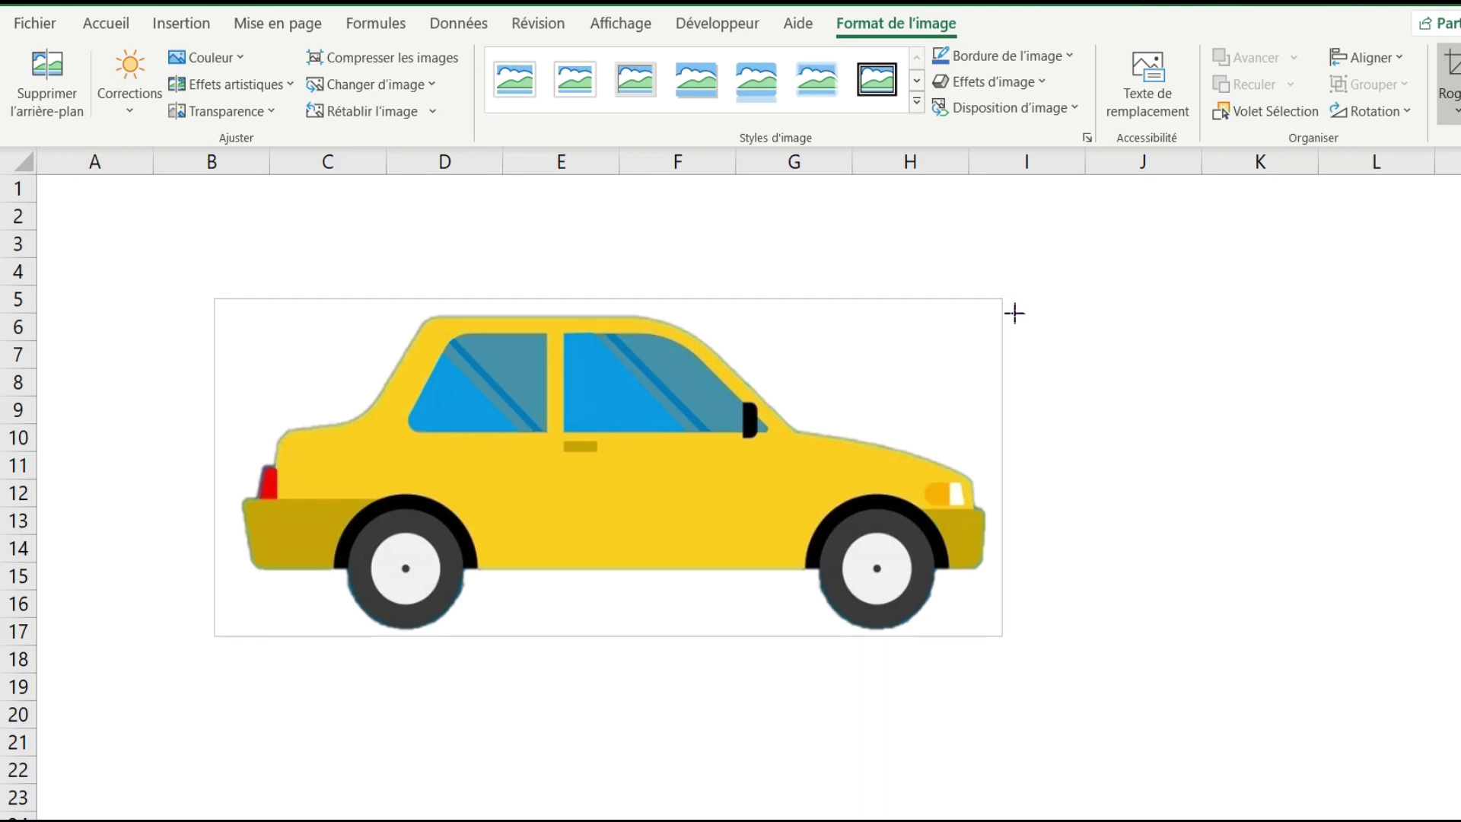
click(621, 363)
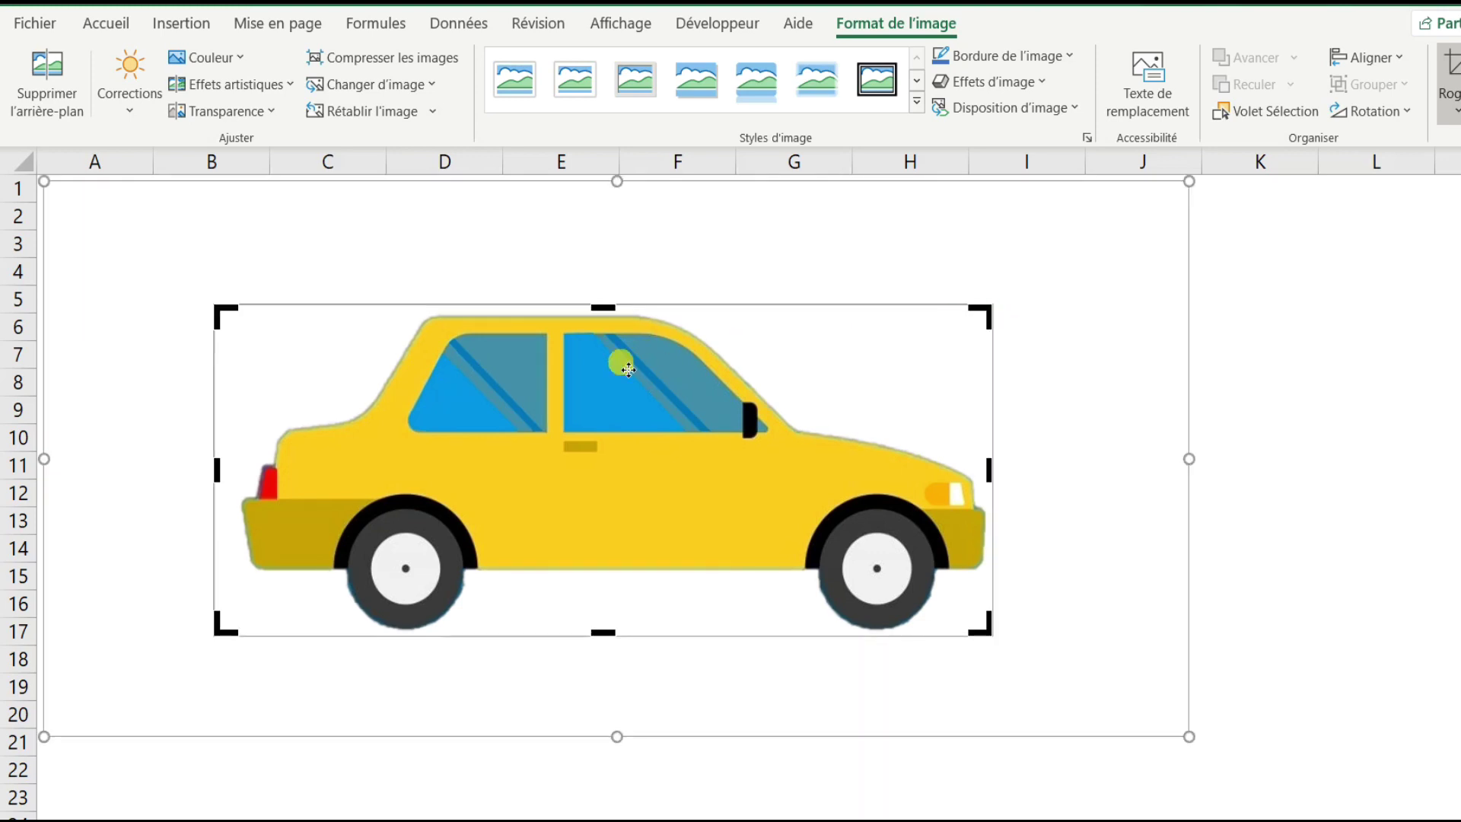
click(218, 631)
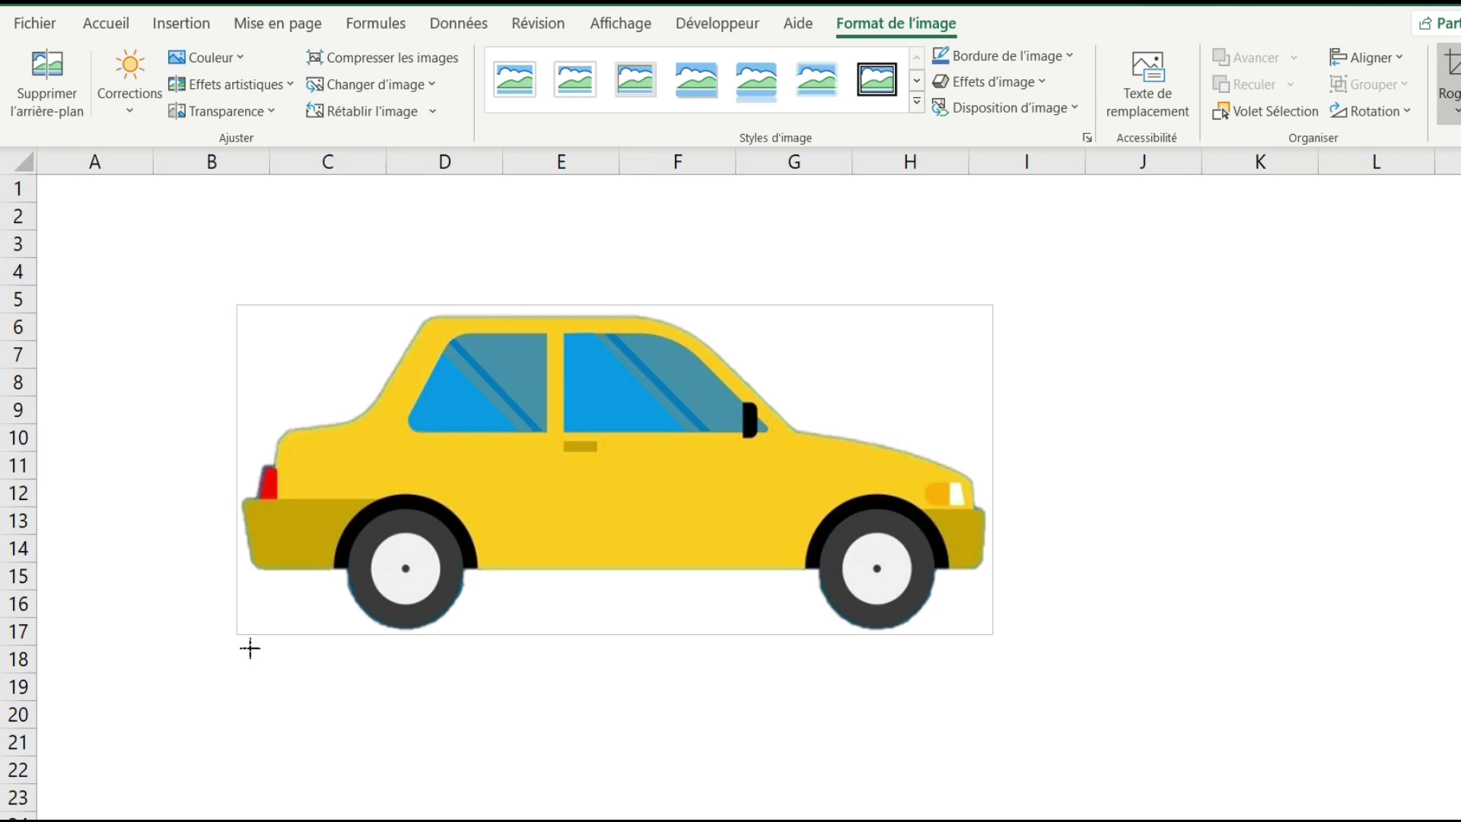
drag(233, 648, 248, 646)
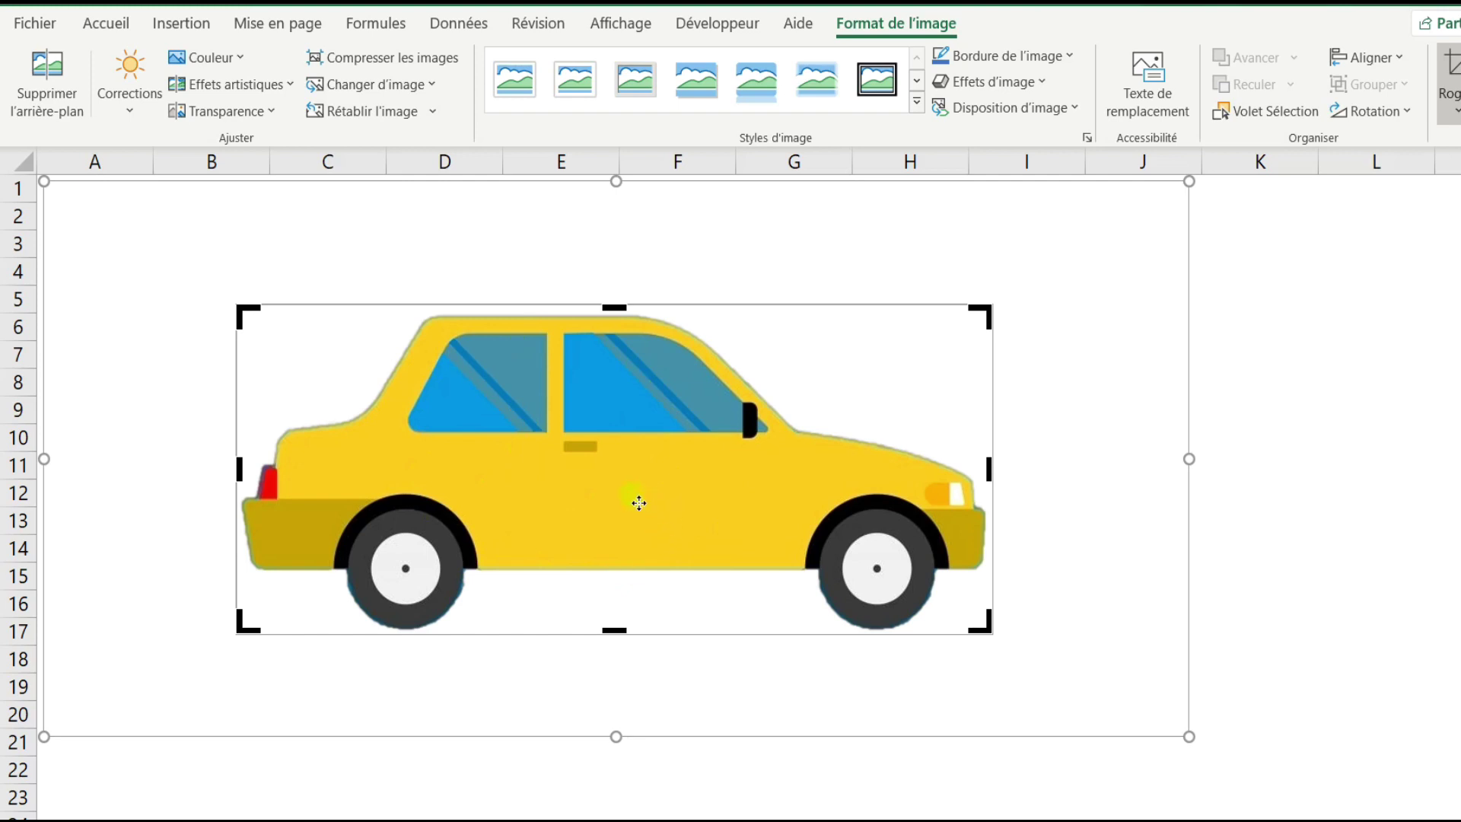
key(Escape)
- Commit the crop by clicking a cell outside the picture, then reselect the cropped car
click(1263, 418)
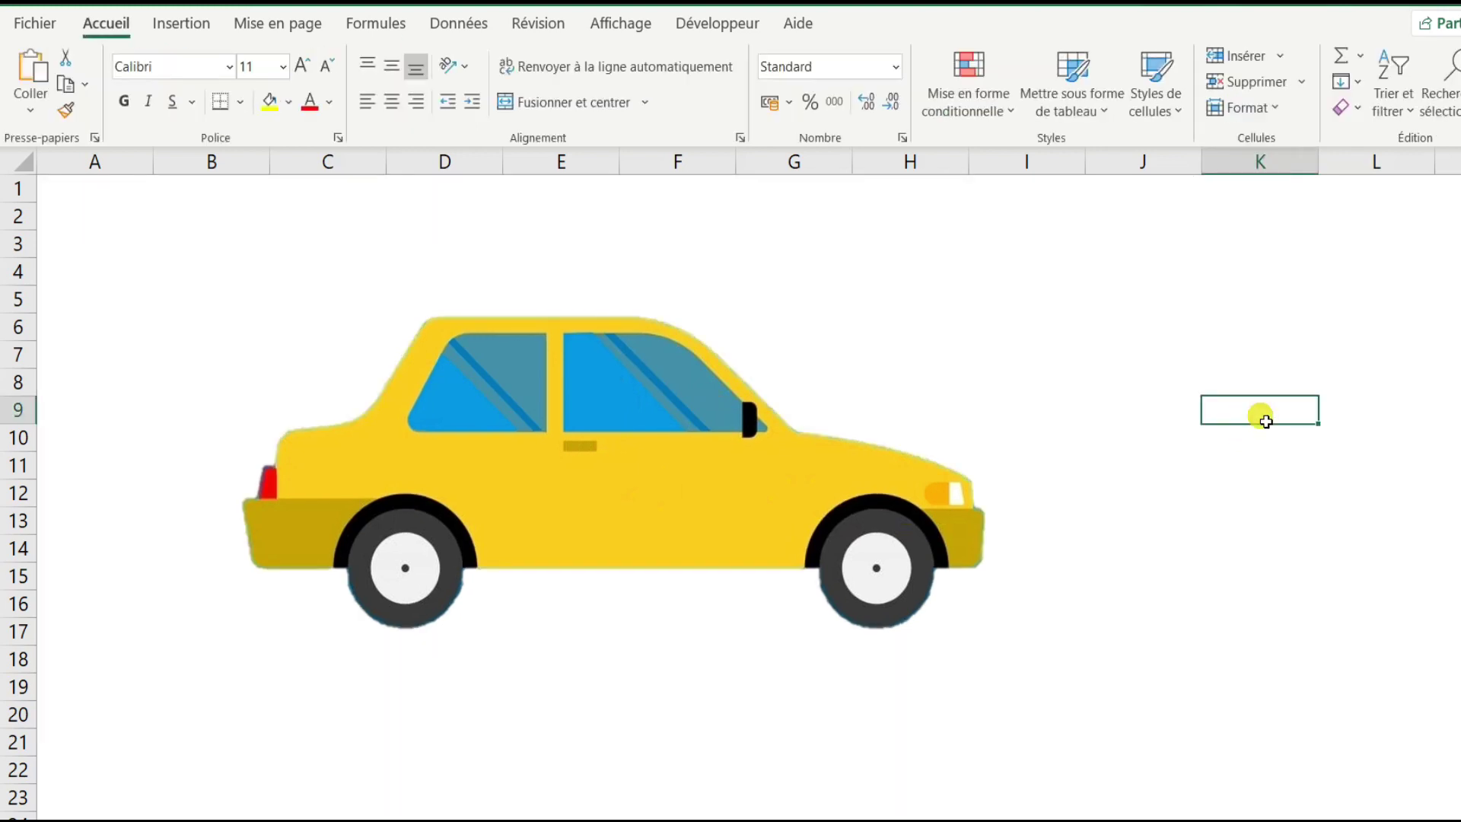
click(673, 445)
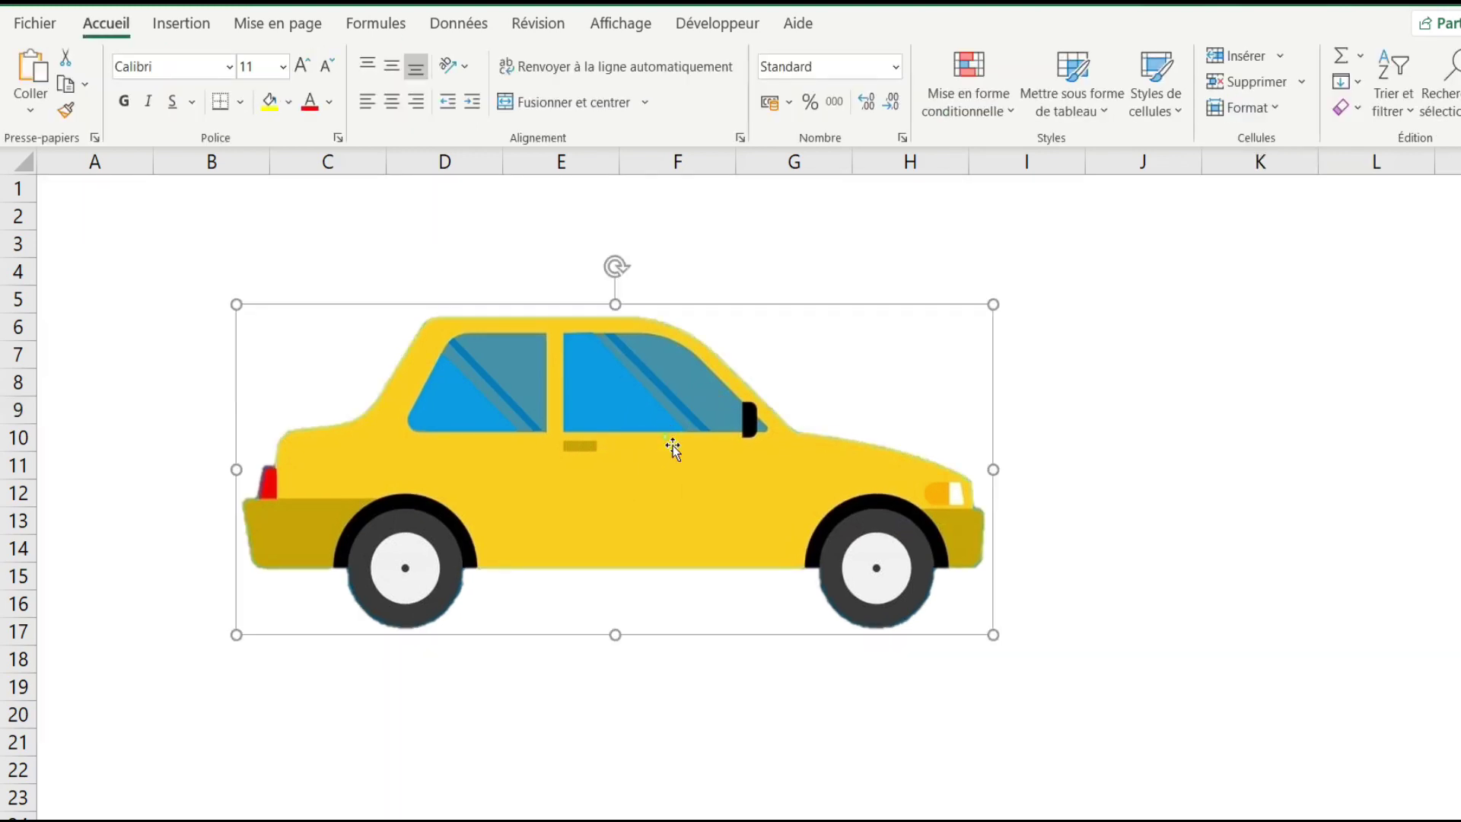